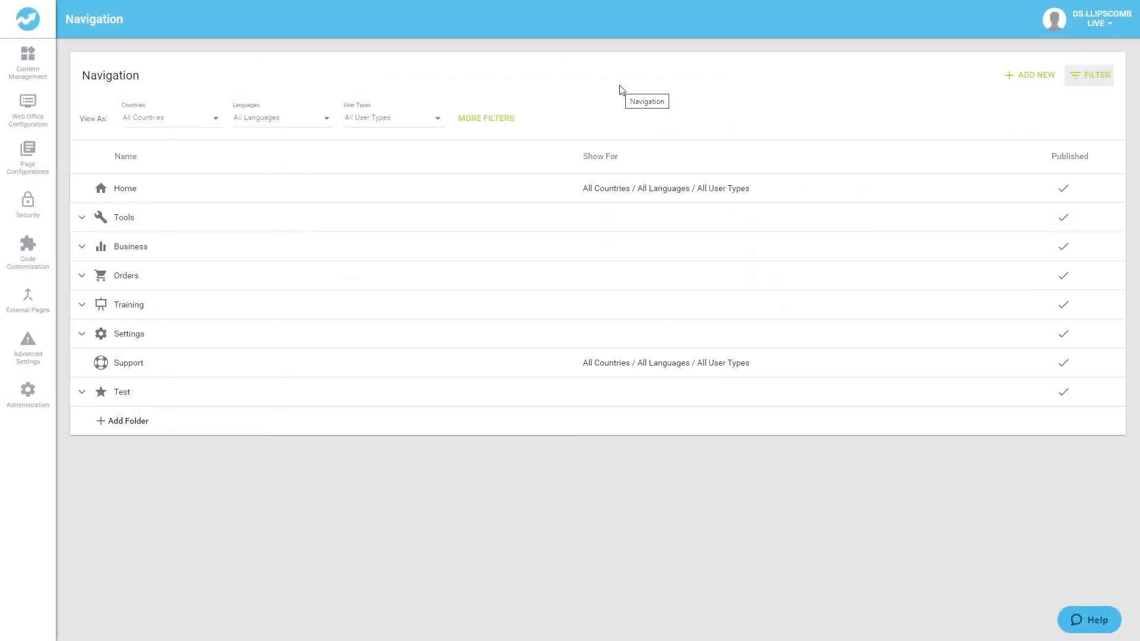
Open Testimonials under Content Management and start adding a new testimonial.
click(32, 48)
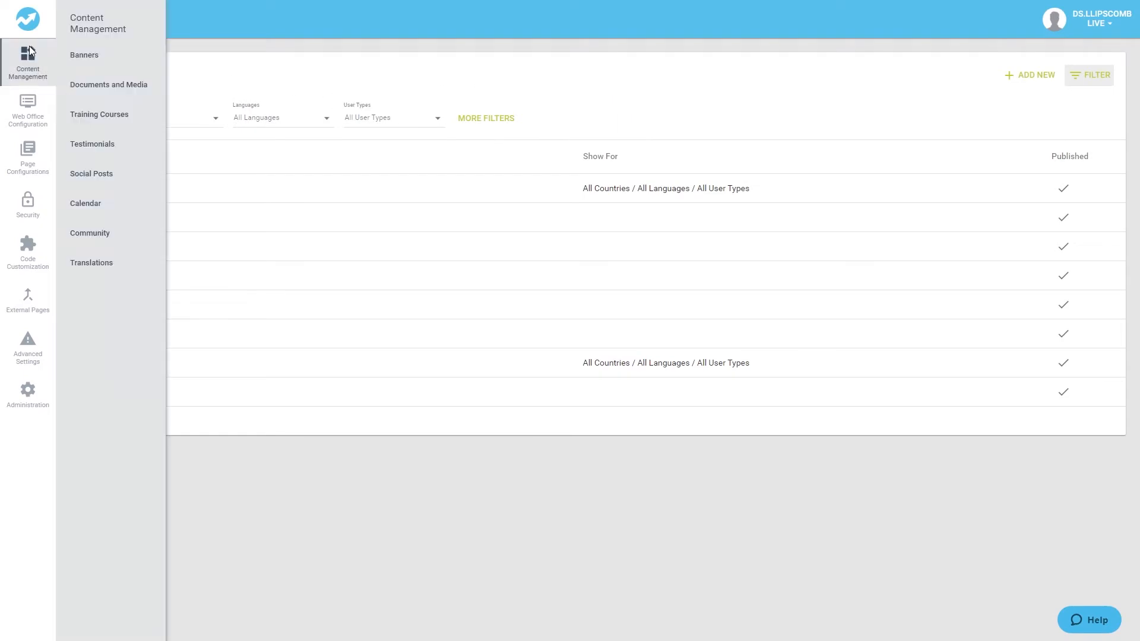
click(101, 146)
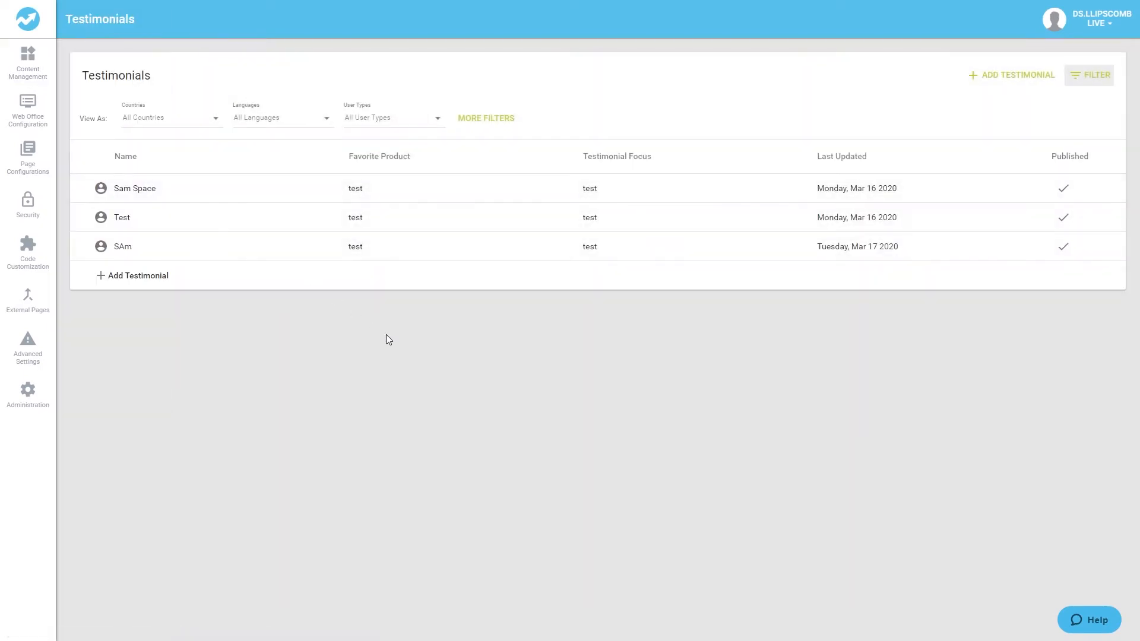
click(227, 274)
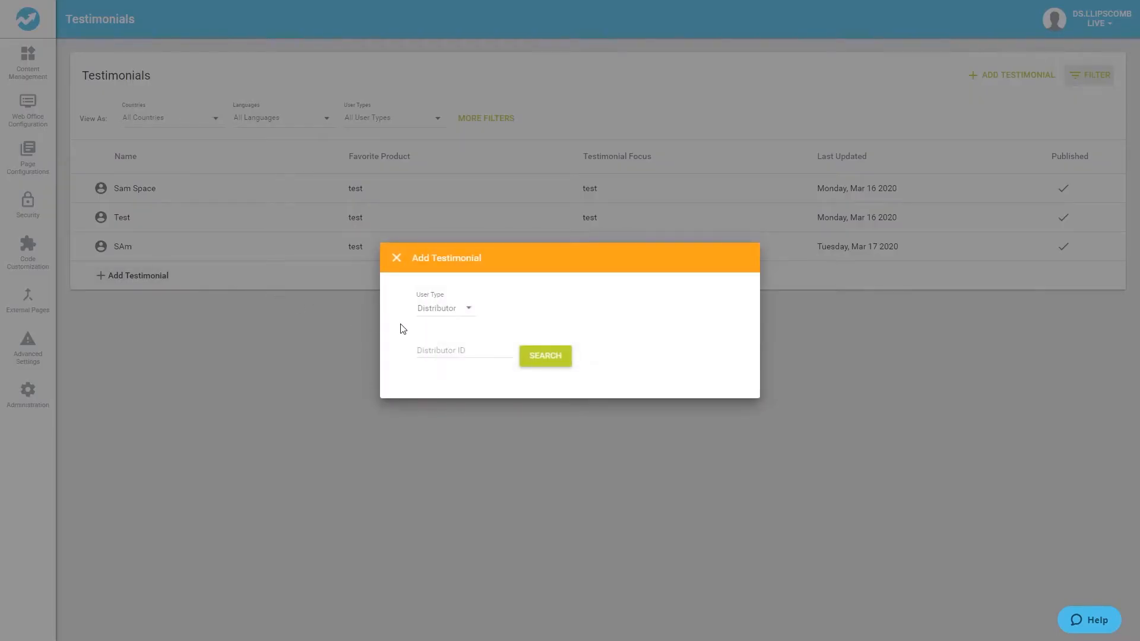
Keep the user type as Distributor, paste the distributor's ID copied from their account settings, and search for them.
click(453, 309)
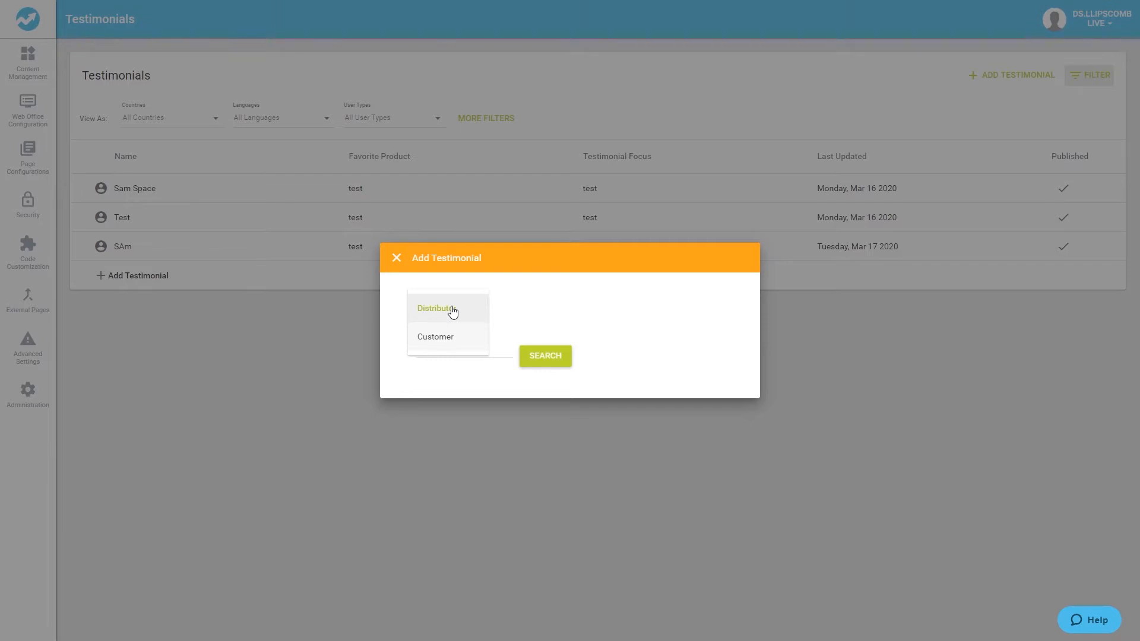
click(452, 310)
click(440, 349)
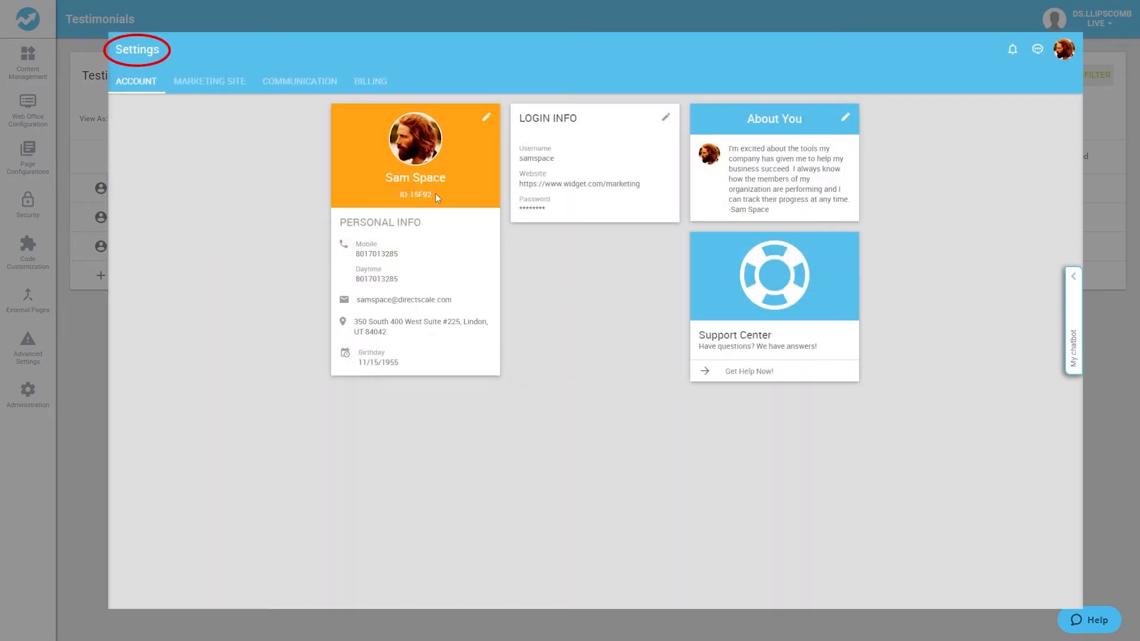
drag(436, 193, 399, 199)
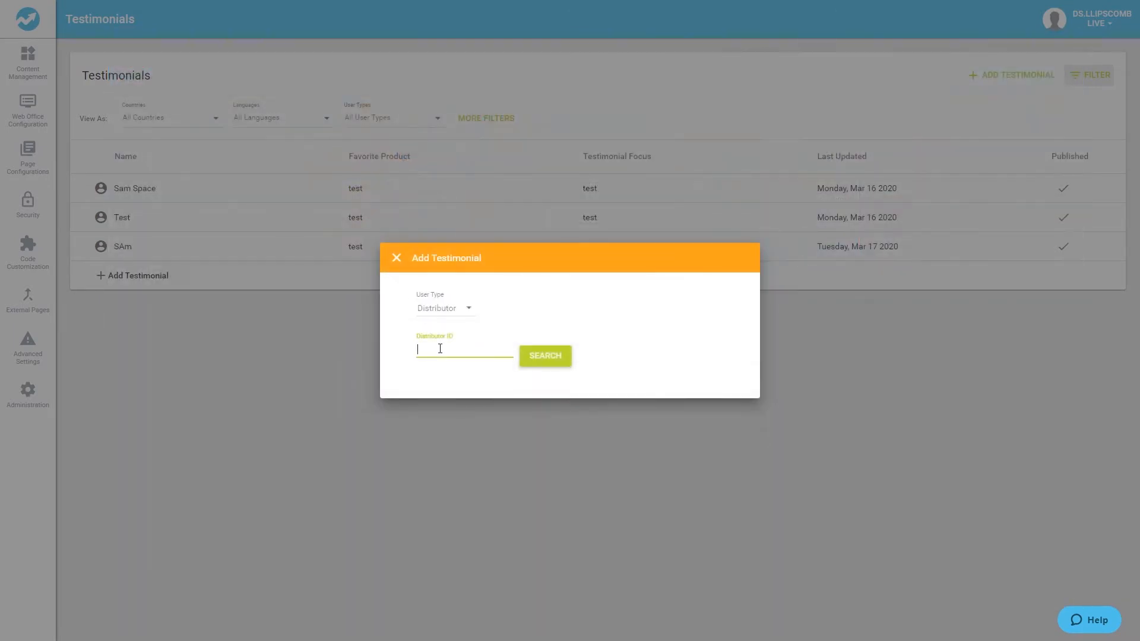
right_click(440, 350)
click(484, 440)
click(540, 360)
Switch the testimonial's user type to Customer and enter the customer's name.
drag(483, 229, 415, 229)
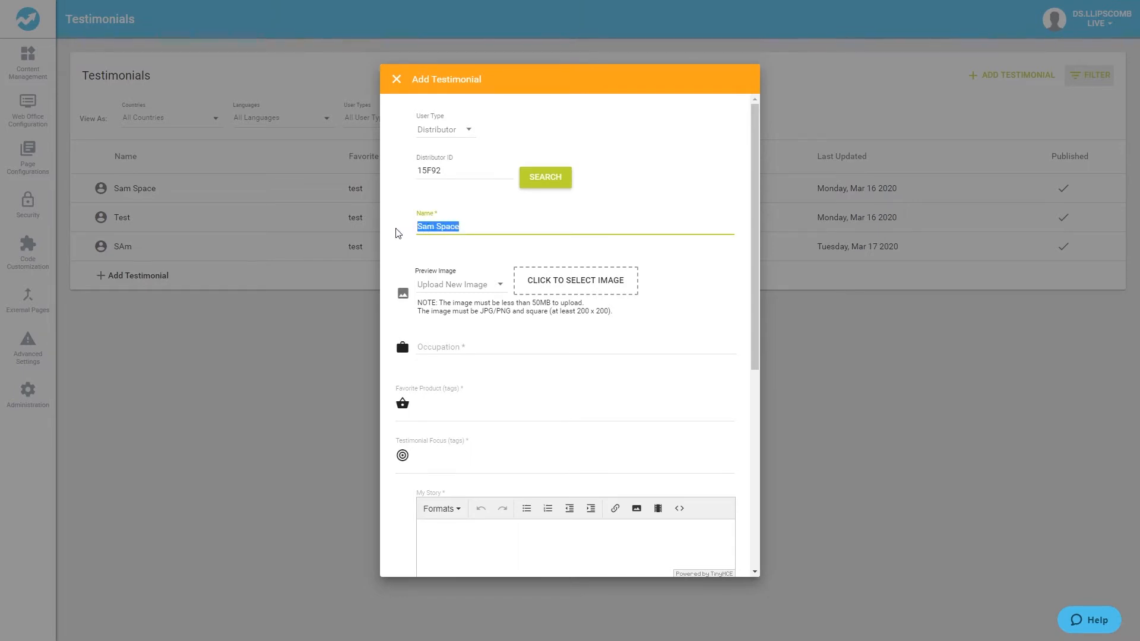
click(398, 233)
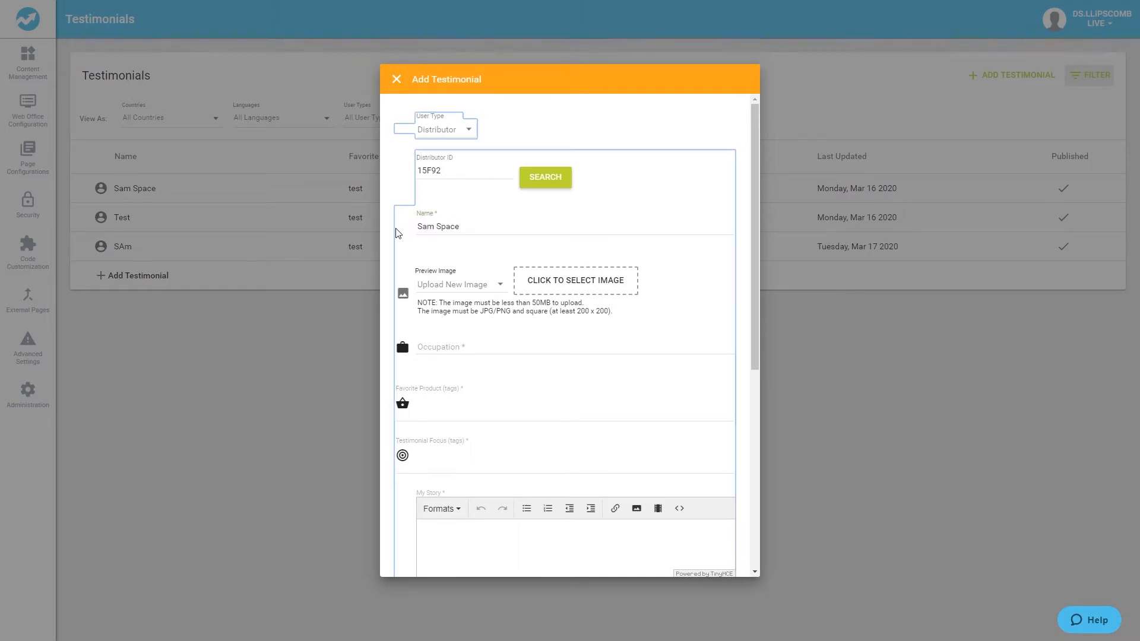
click(457, 140)
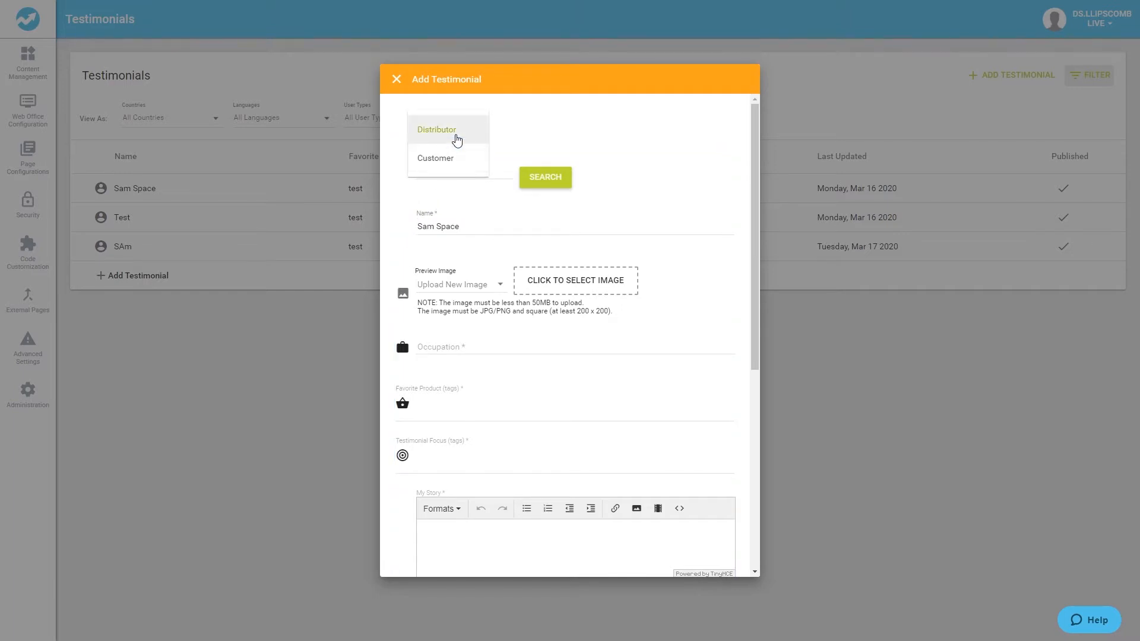
click(457, 165)
text(Alex)
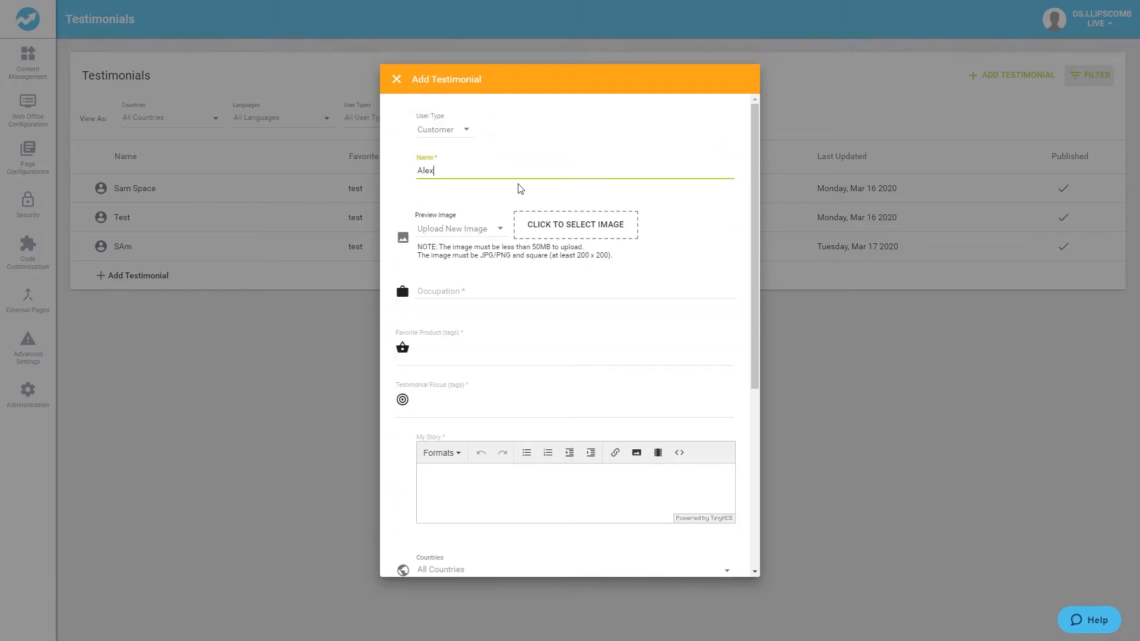
text( Space)
Upload the Newletter Post image from the Test folder as the preview image.
click(502, 232)
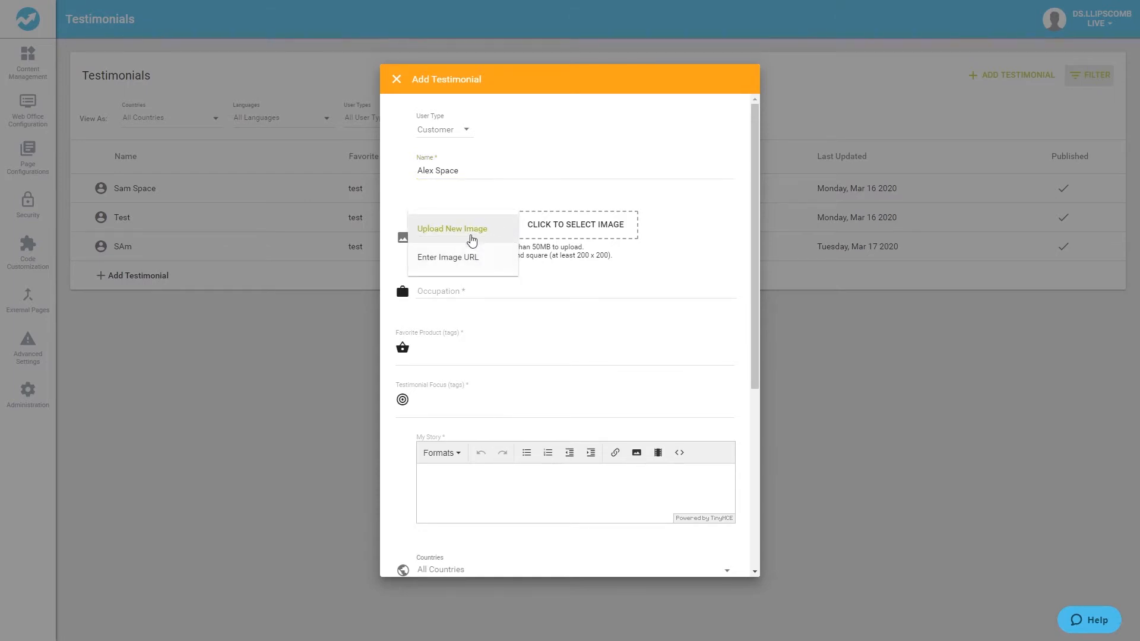
click(467, 236)
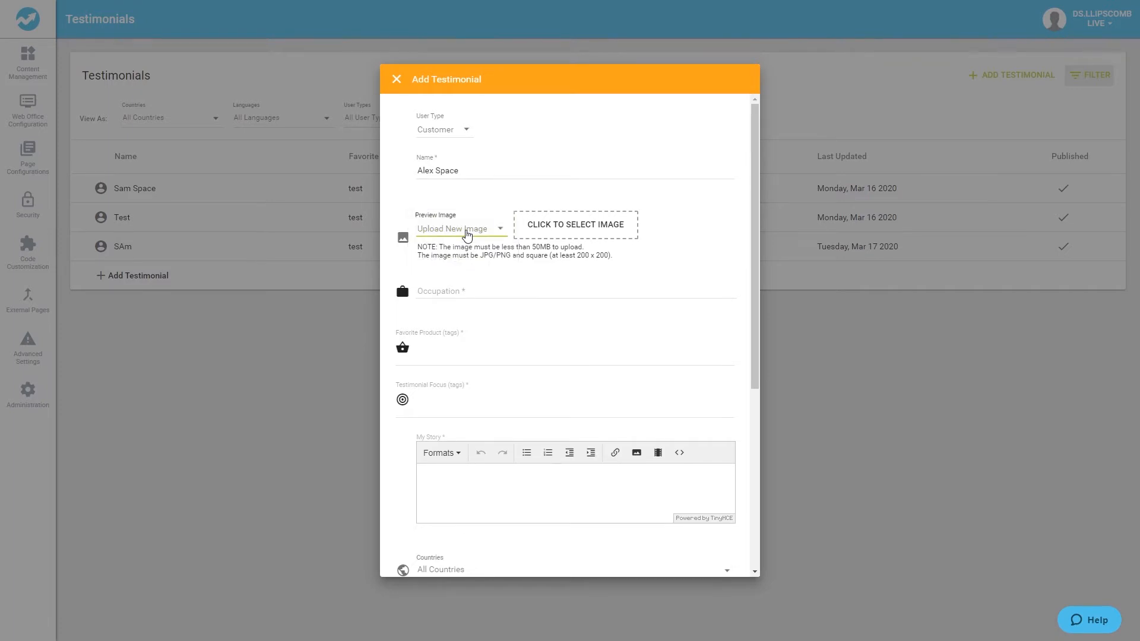
click(547, 227)
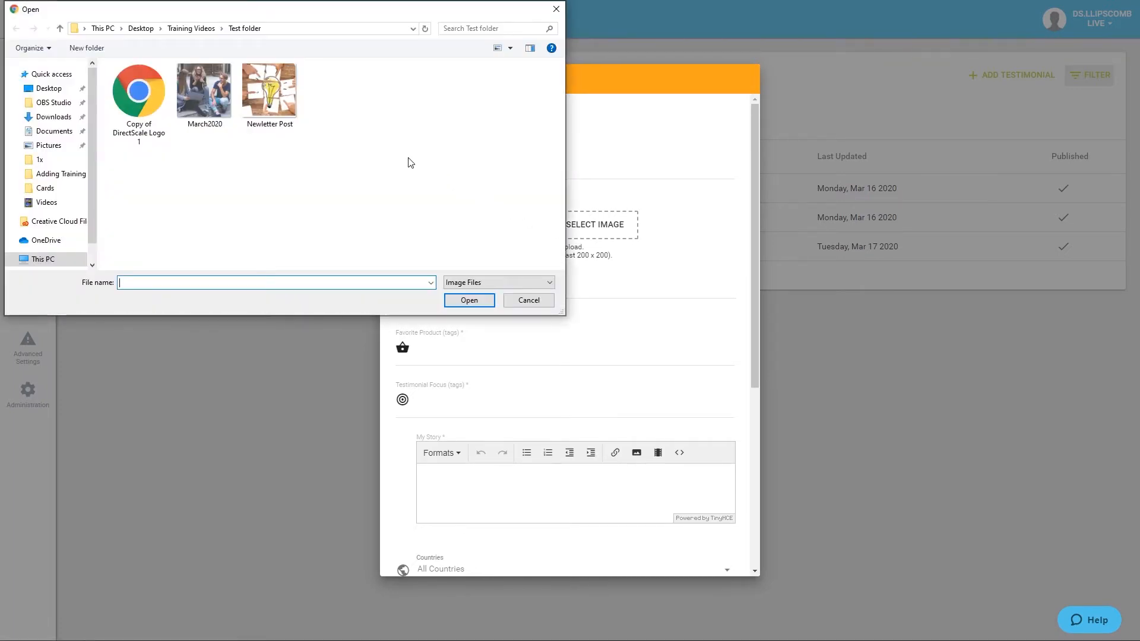
click(291, 104)
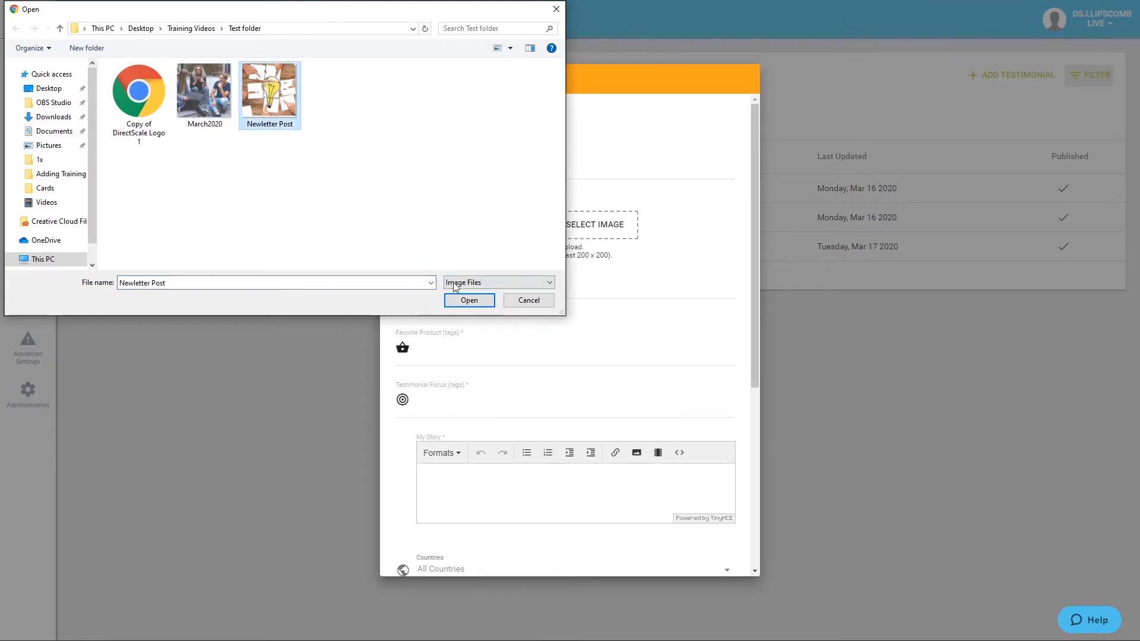
drag(291, 107, 575, 224)
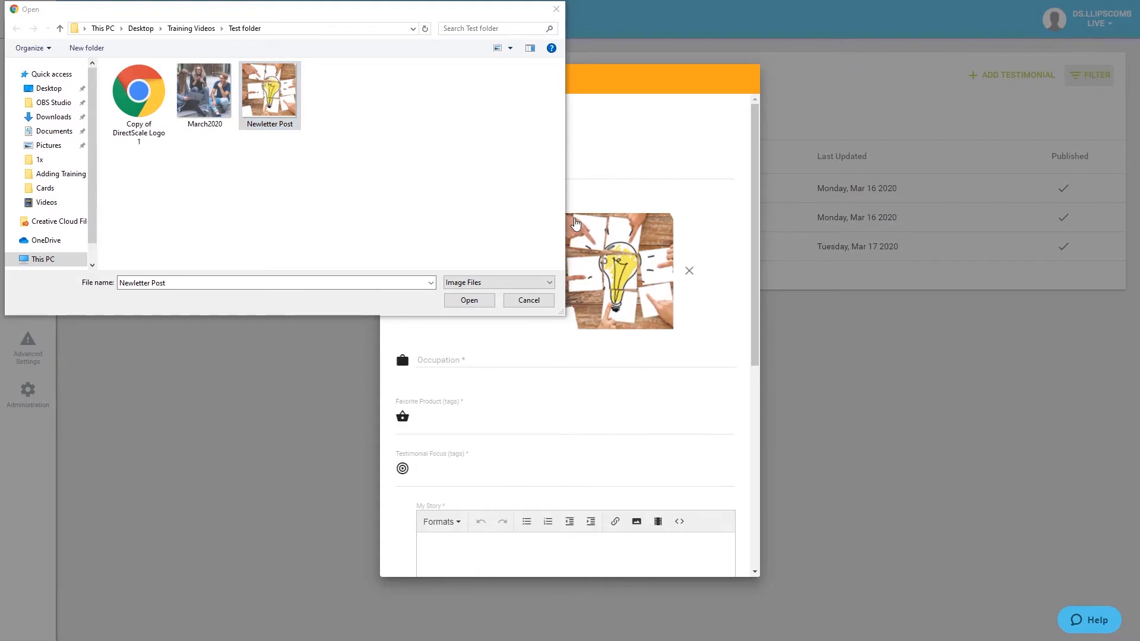
click(528, 301)
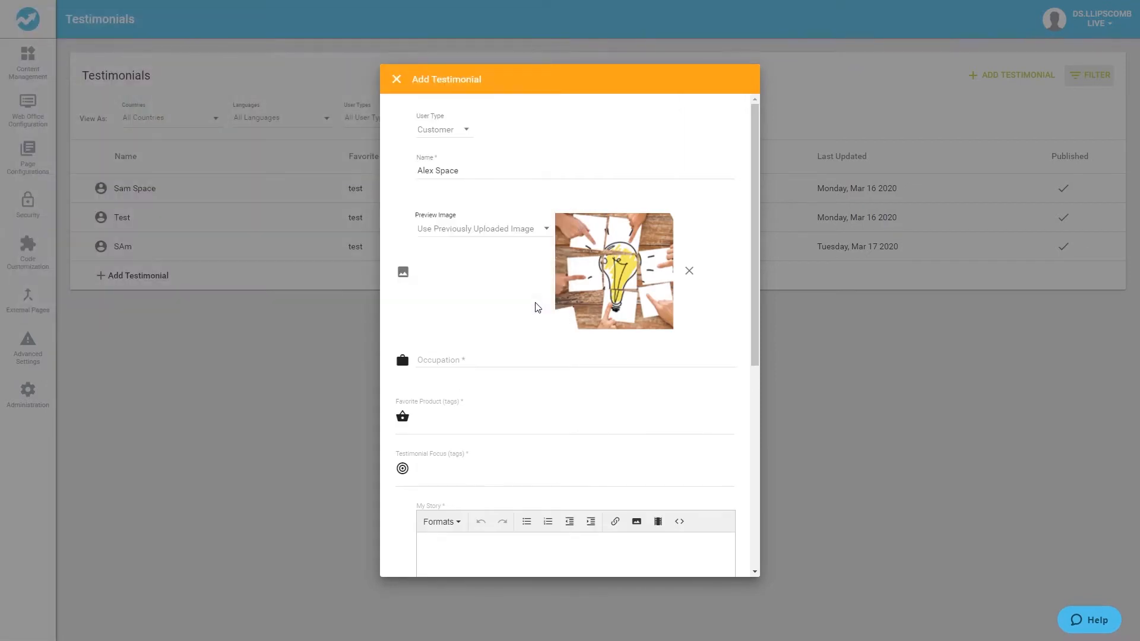
Try the Enter Image URL option for the preview image, entering https.
click(532, 229)
click(513, 203)
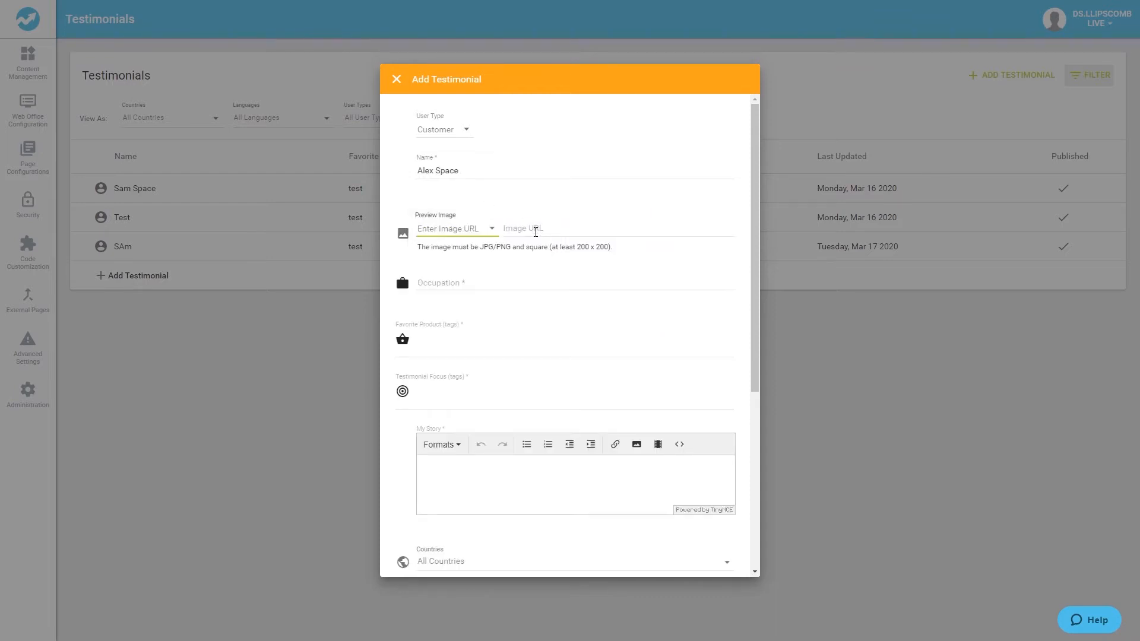
click(535, 231)
text(http)
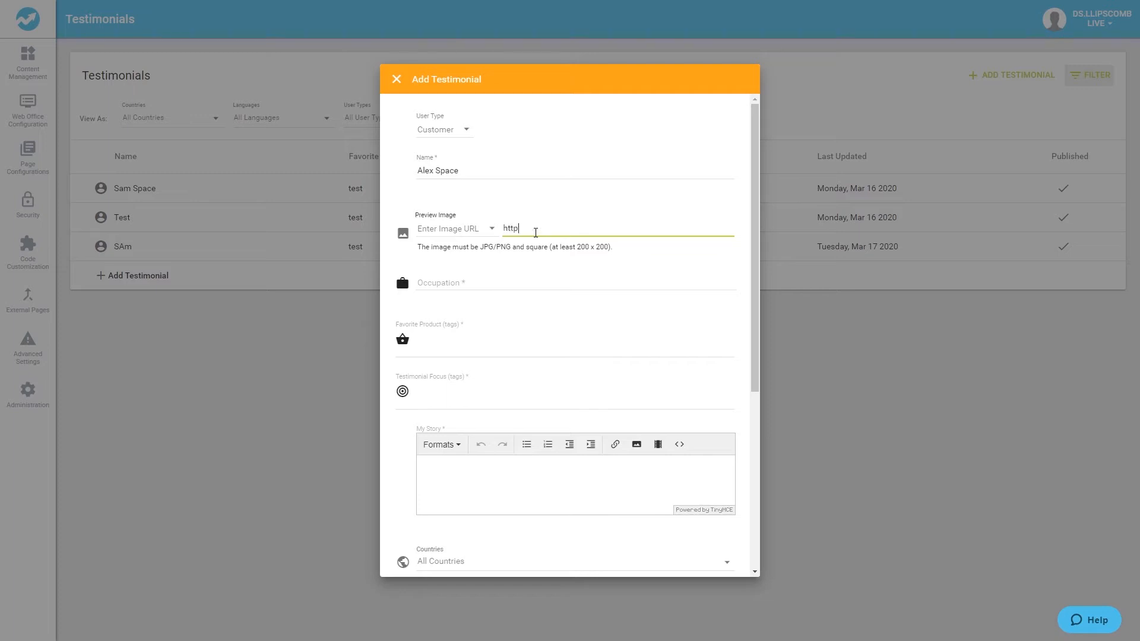
text(s)
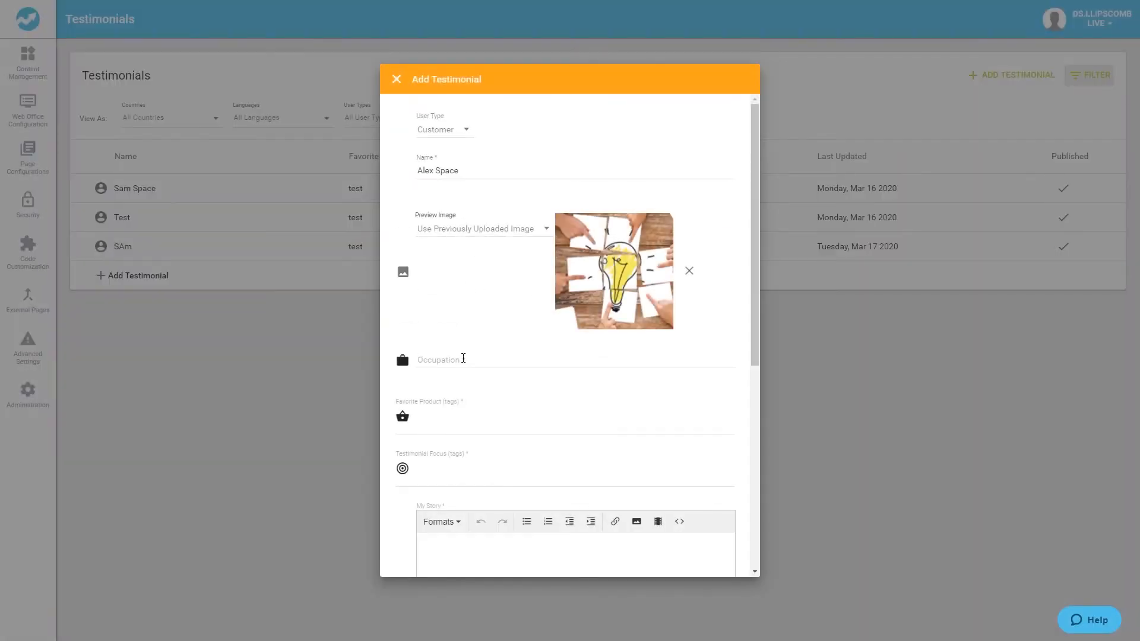
Set the occupation to Direct Salesman.
click(464, 359)
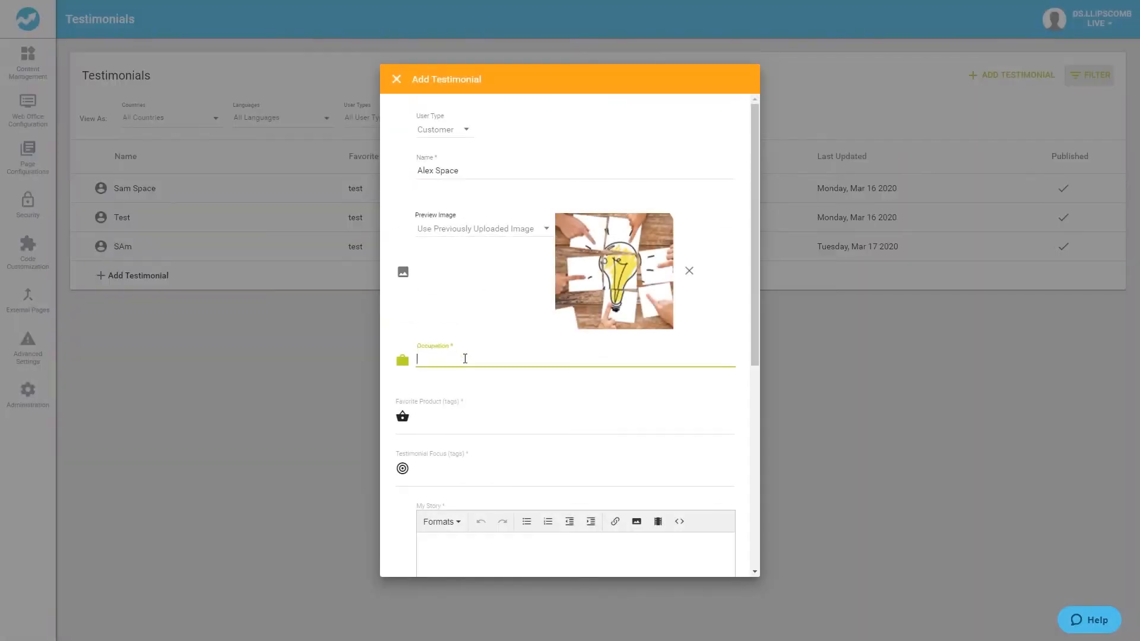
text(Direct Salesman)
Add the favorite product tags vitamins and essentials kit.
click(437, 423)
text(vitamins)
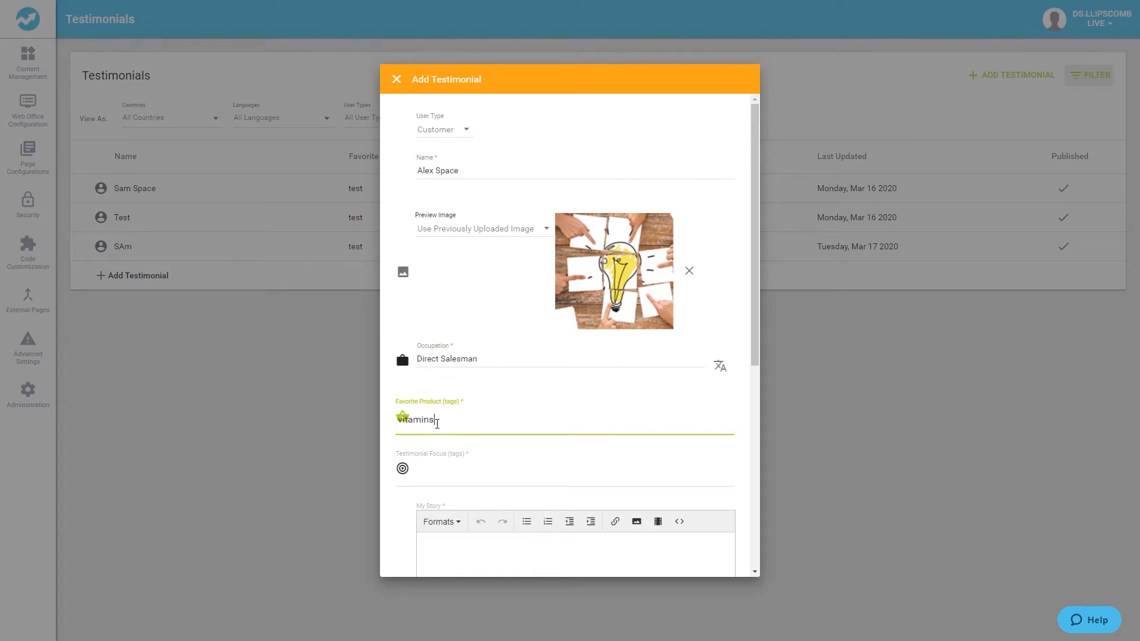
key(Return)
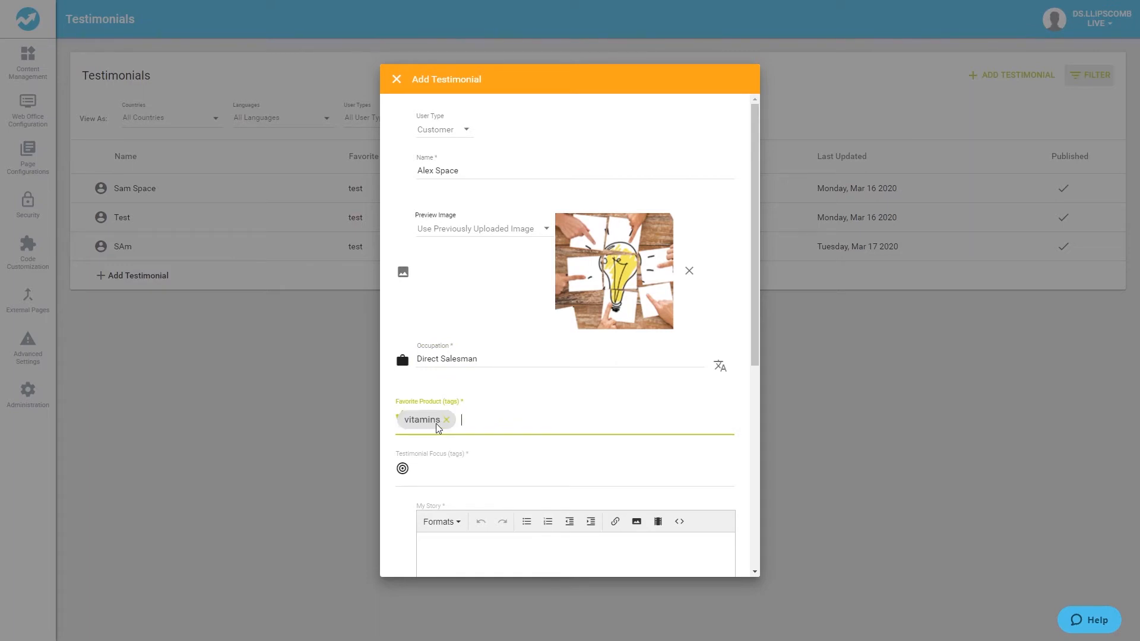
text(essentials kit)
key(Return)
Add the testimonial focus tags success and empowering.
click(423, 470)
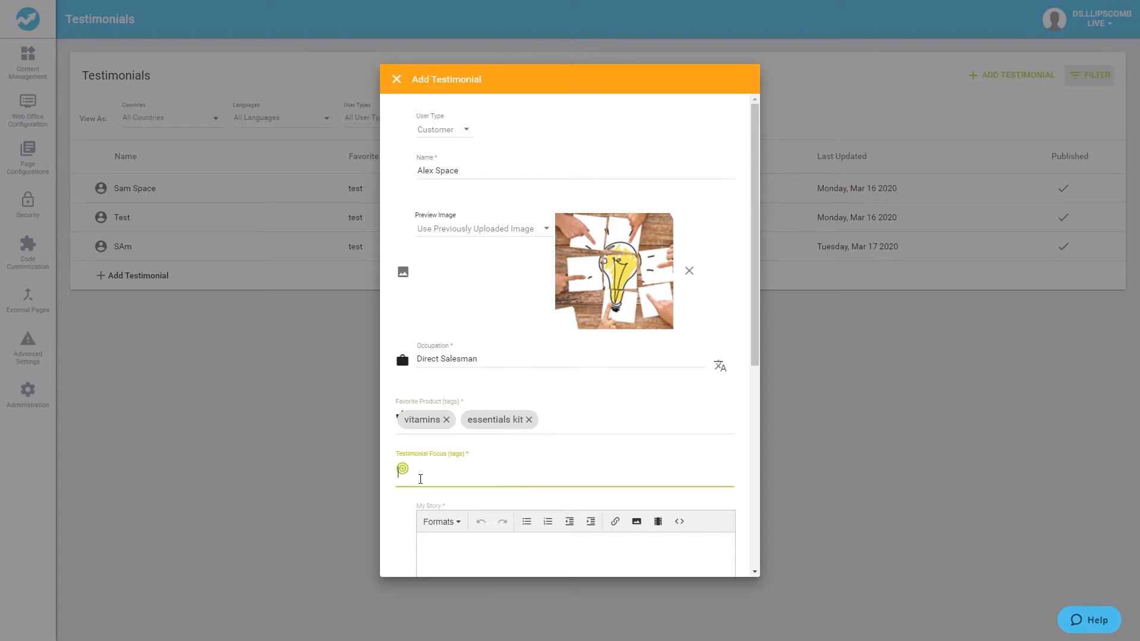
text(success)
key(Return)
text(empowering)
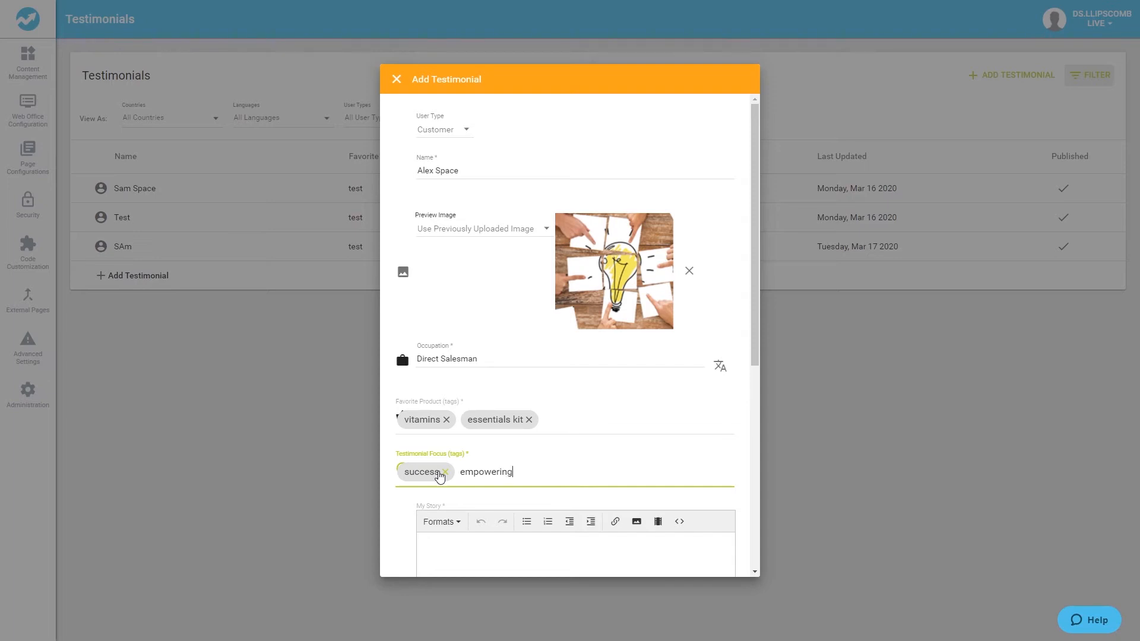
key(Return)
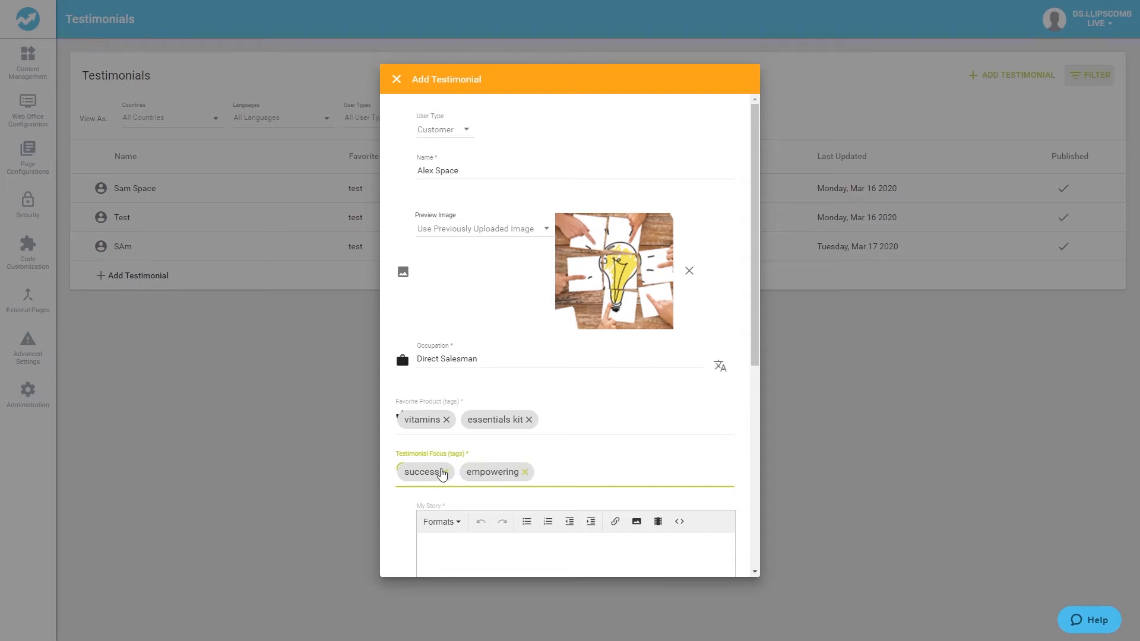
Write the My Story text about DirectScale's out-of-the-box configurability, data access and support for growing the business.
scroll(443, 475, down, 3)
click(445, 370)
text(DirectScale is the only MLM software product with)
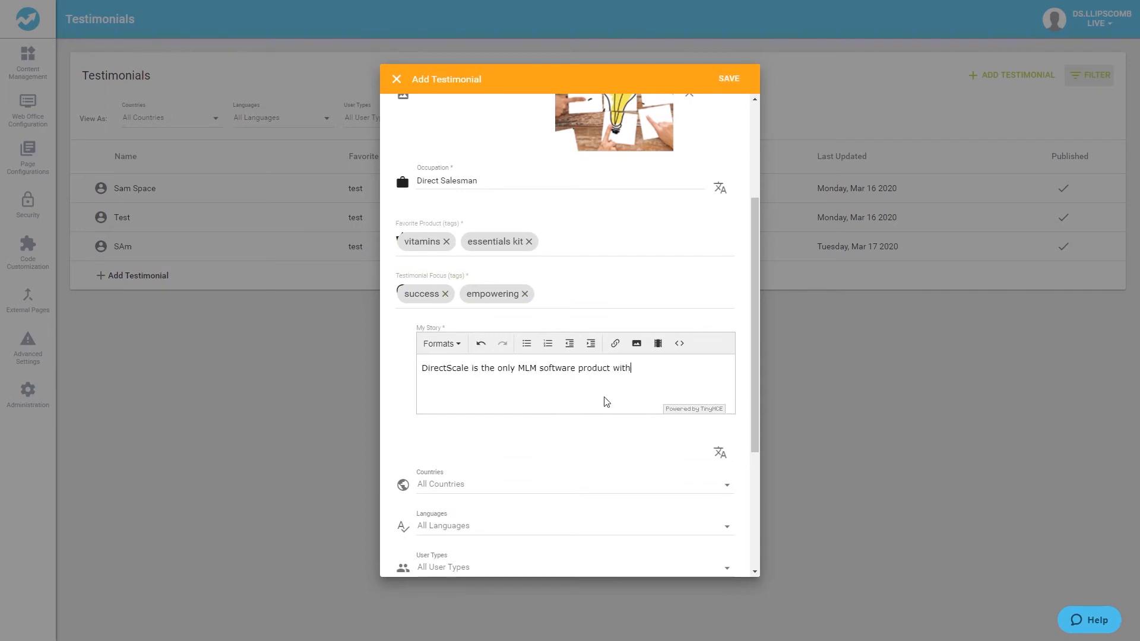
text( advanced configurability out of the box—no developers required. I have all I need to manage my business from end to end )
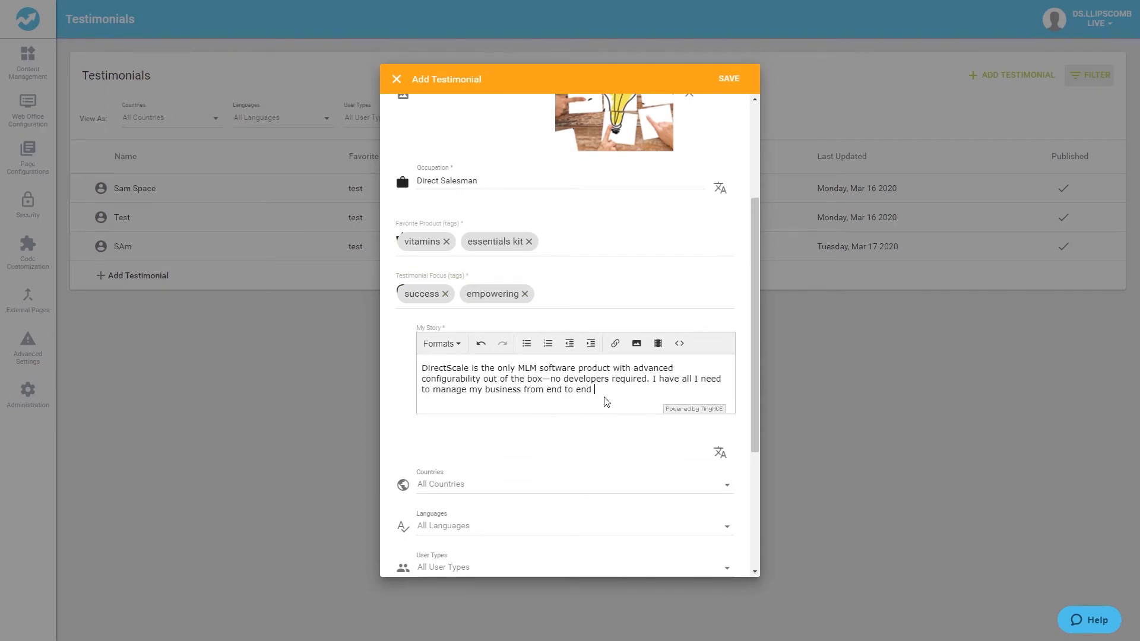
text(with better communication and more data access. DirectScale understands what I need. They’ve built their organization to )
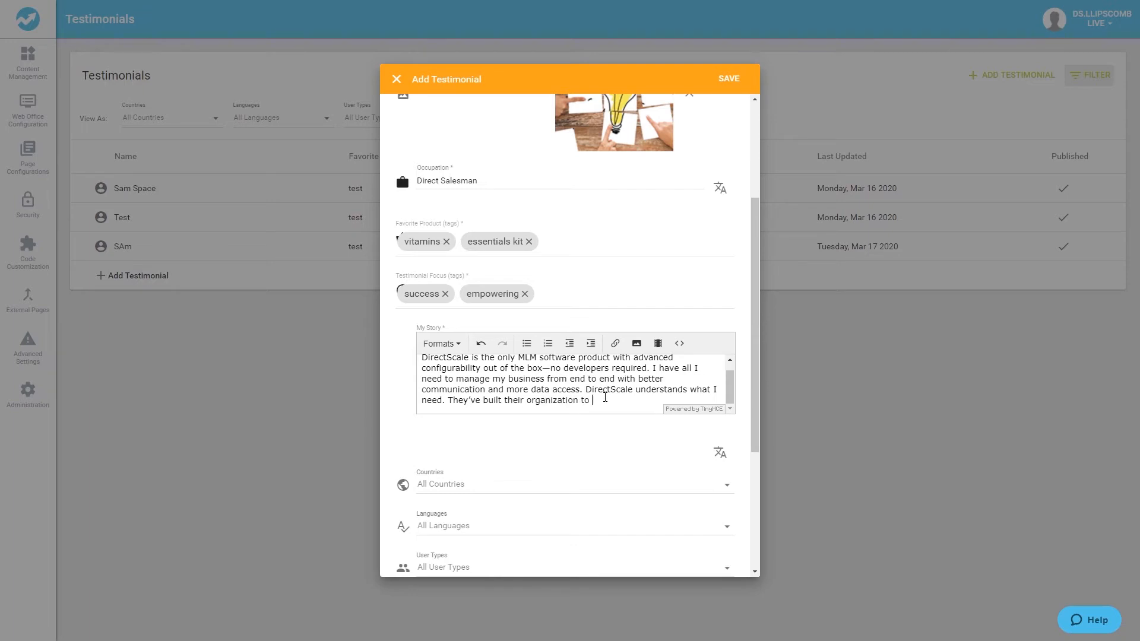
text(serve me and help me learn how to grow my business.)
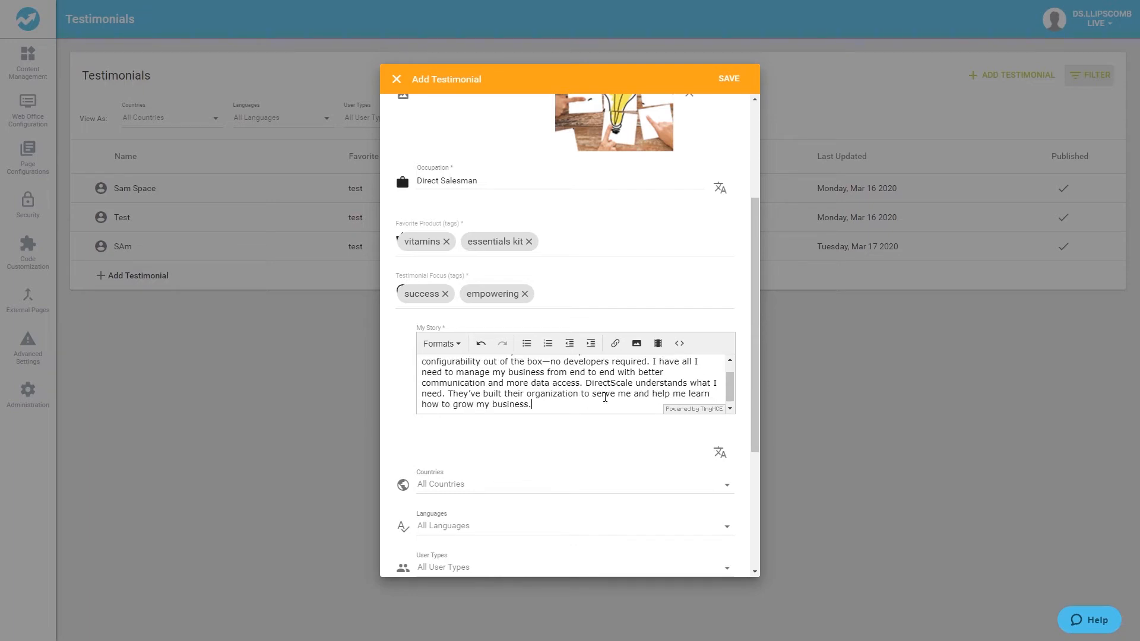
key(Return)
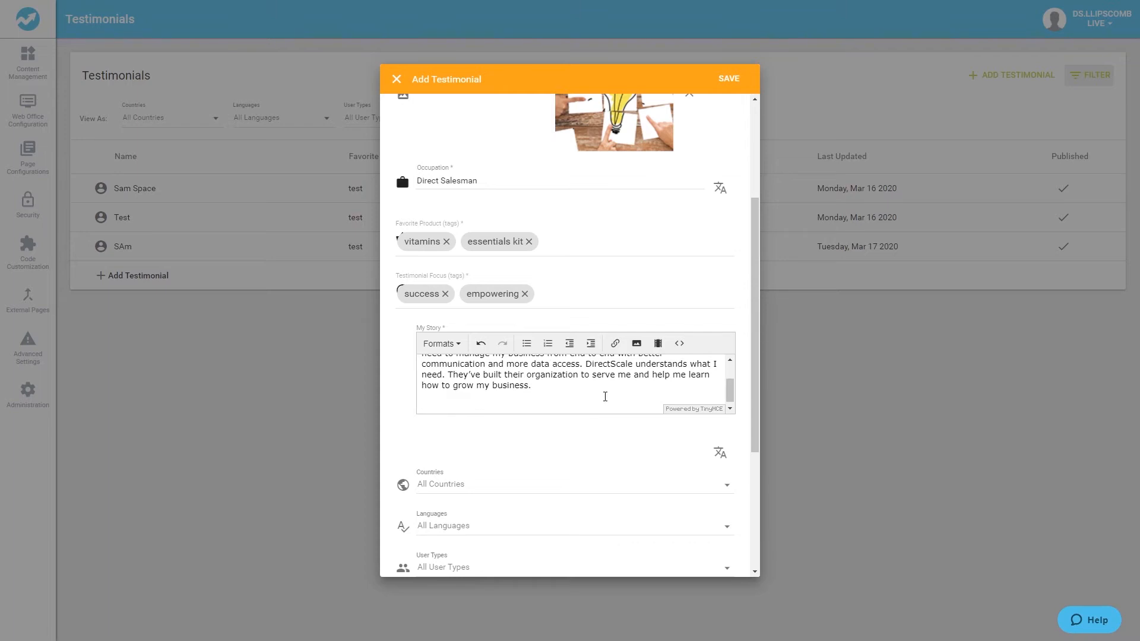
Examine the story's insert-image dialog and the countries, languages and user type visibility settings.
click(637, 344)
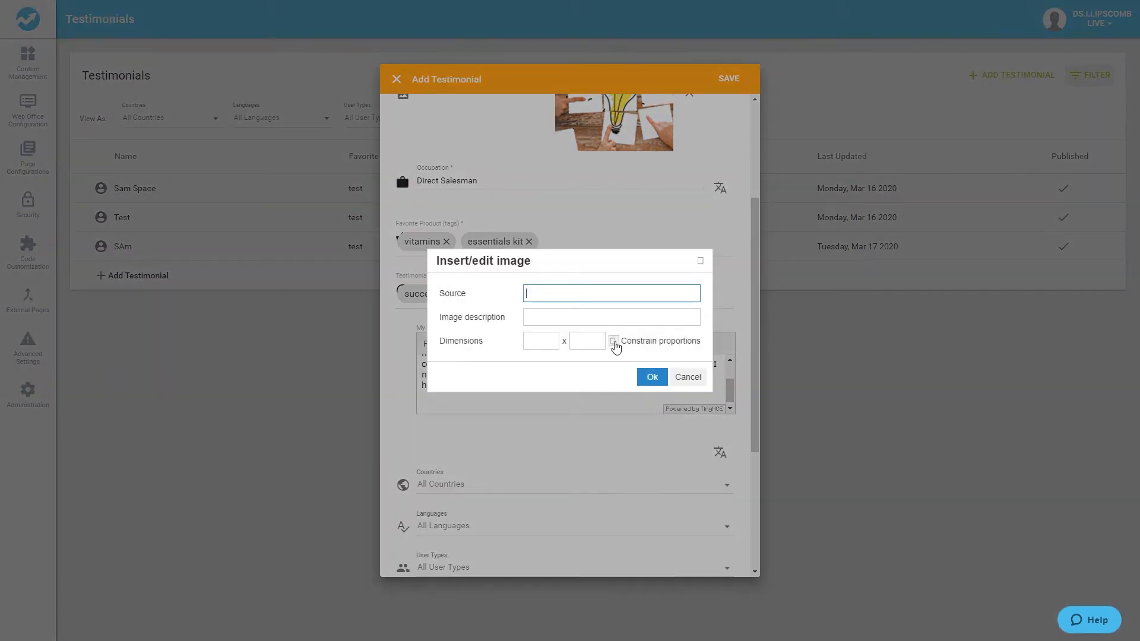
click(687, 377)
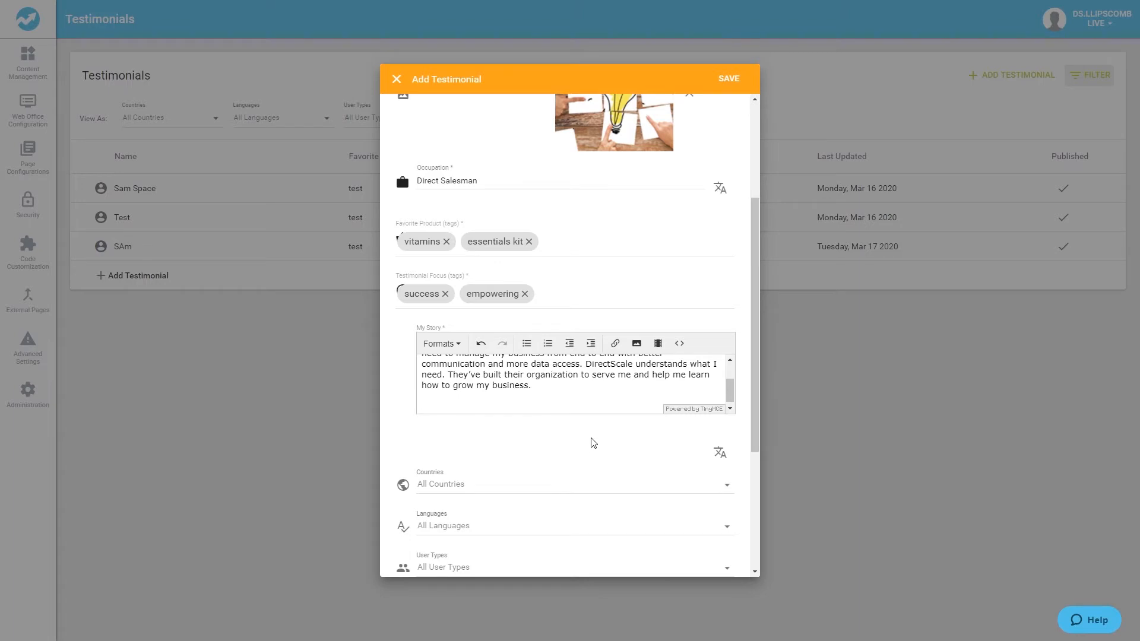
scroll(593, 450, down, 2)
scroll(598, 380, down, 1)
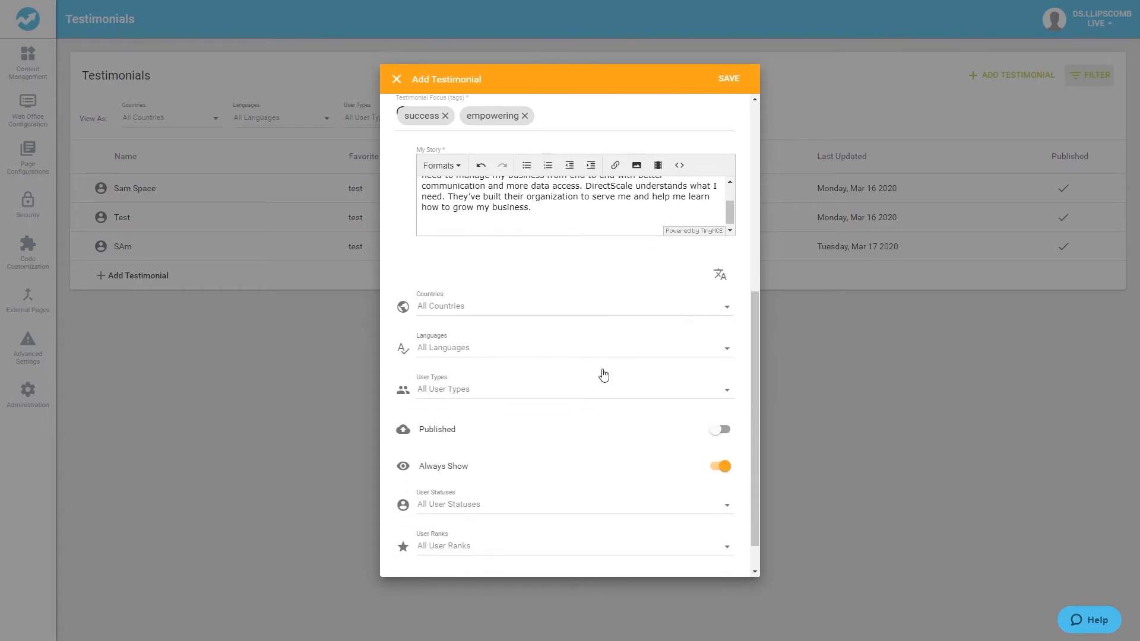
click(725, 315)
click(408, 336)
click(414, 363)
click(408, 393)
click(407, 308)
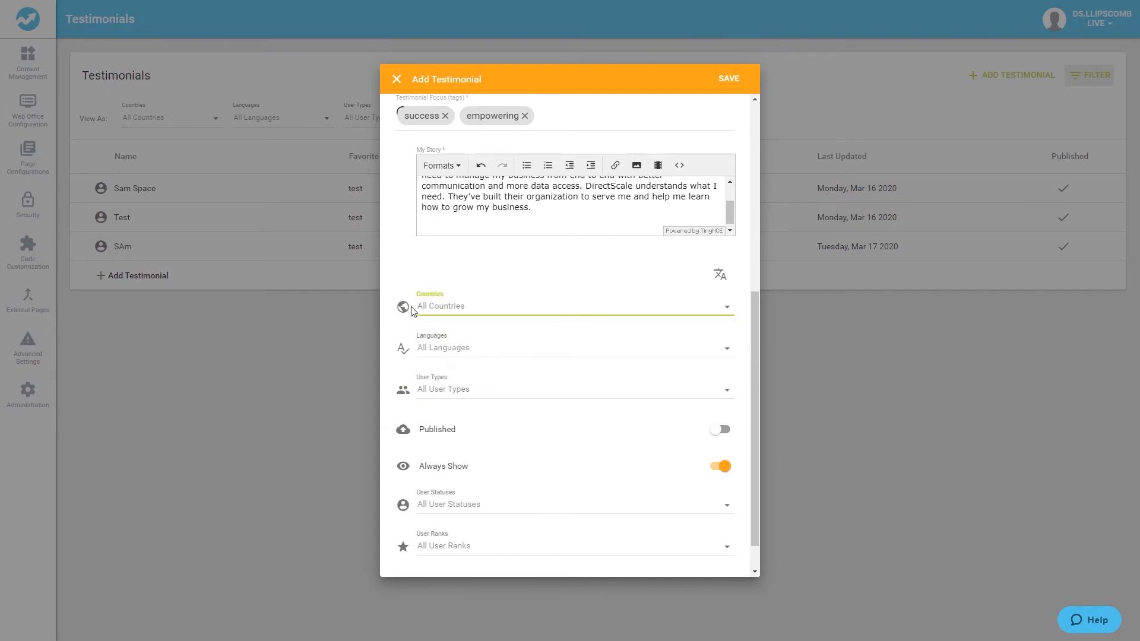
Try deselecting and reselecting language and user type options in the testimonial's visibility settings.
click(730, 352)
click(406, 349)
click(406, 406)
click(407, 435)
click(406, 350)
click(723, 394)
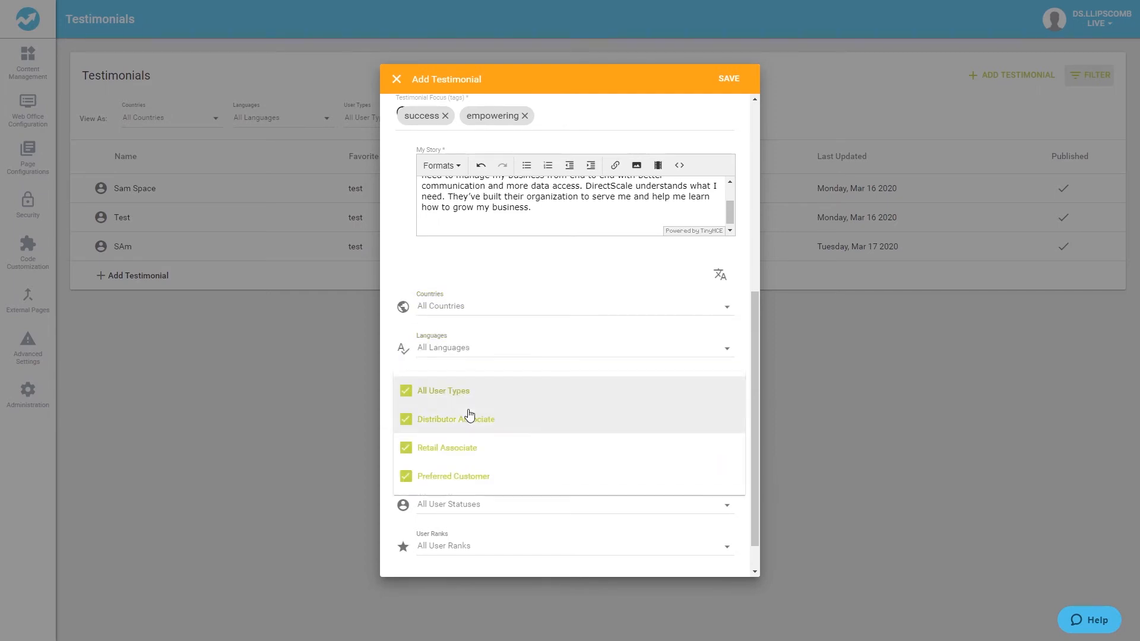
click(404, 394)
click(407, 448)
click(408, 471)
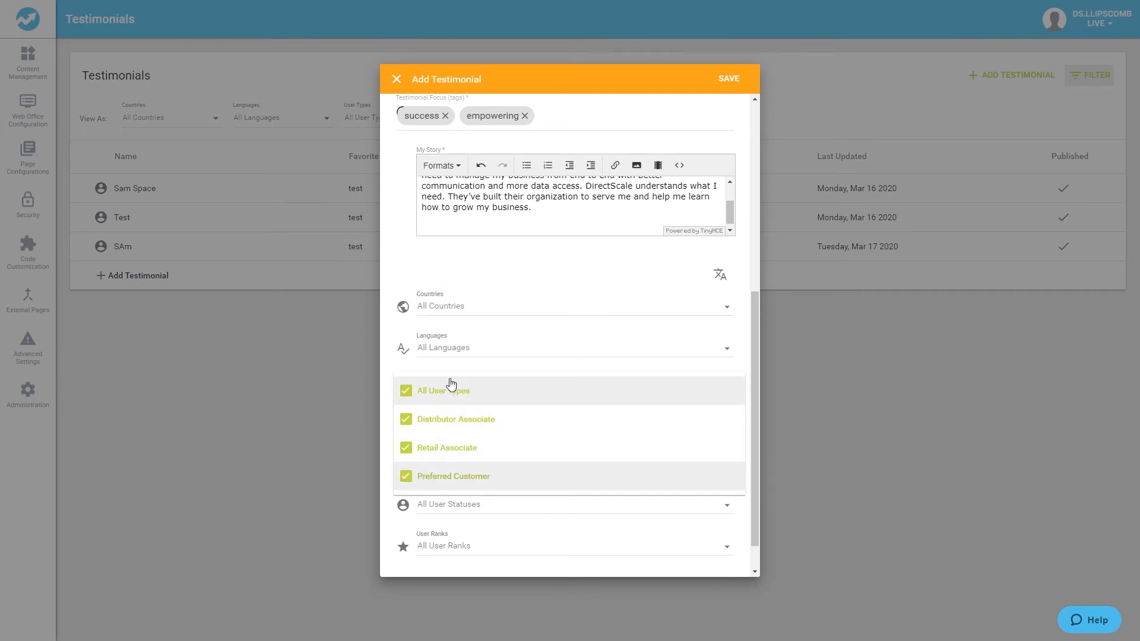
click(580, 308)
scroll(662, 426, down, 1)
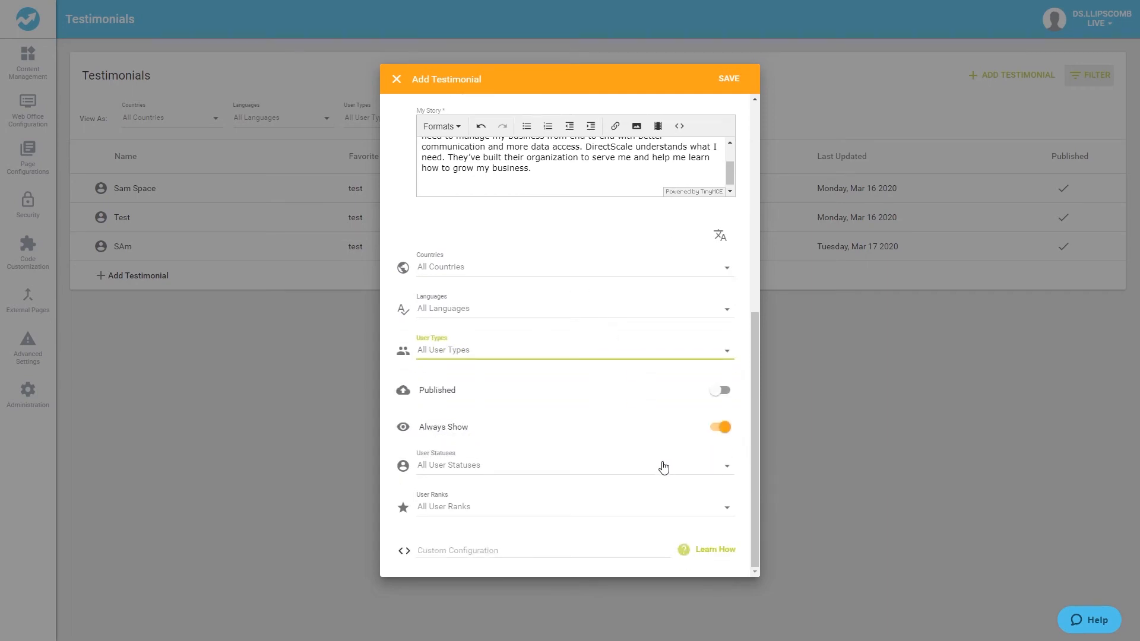
Try limiting the user statuses to Active, Inactive and Deleted, then reselect all user statuses.
click(661, 466)
click(407, 467)
click(406, 496)
click(407, 524)
click(407, 552)
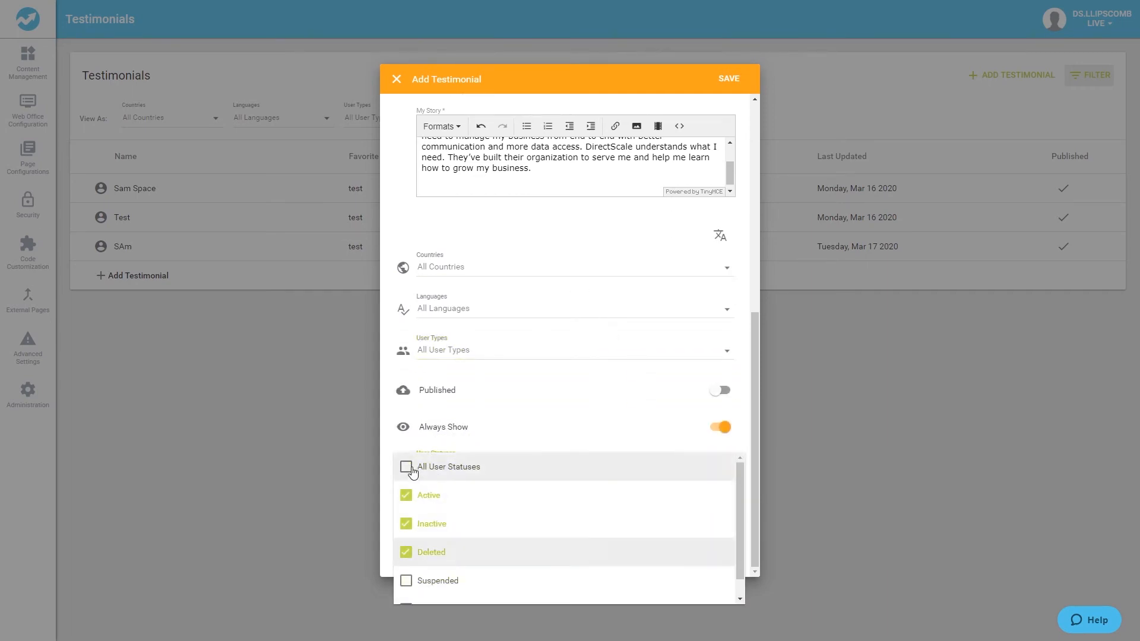
click(410, 469)
Try limiting the user ranks to Qualified, Rank 2 and Rank 3, then reselect all user ranks.
click(635, 514)
click(407, 526)
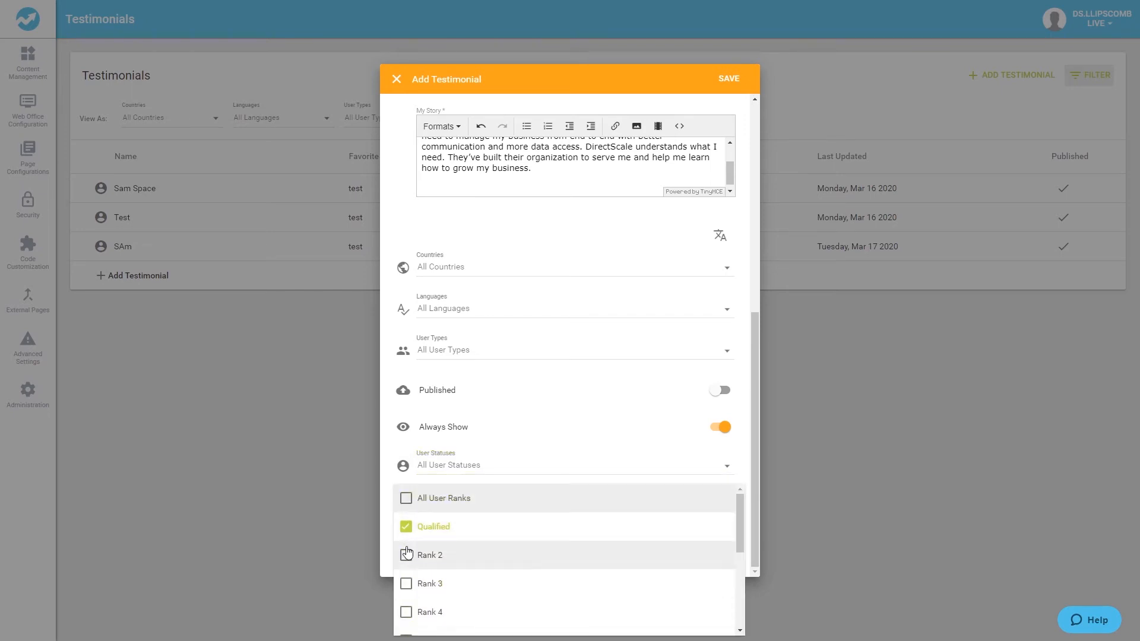
click(407, 554)
click(407, 584)
click(410, 501)
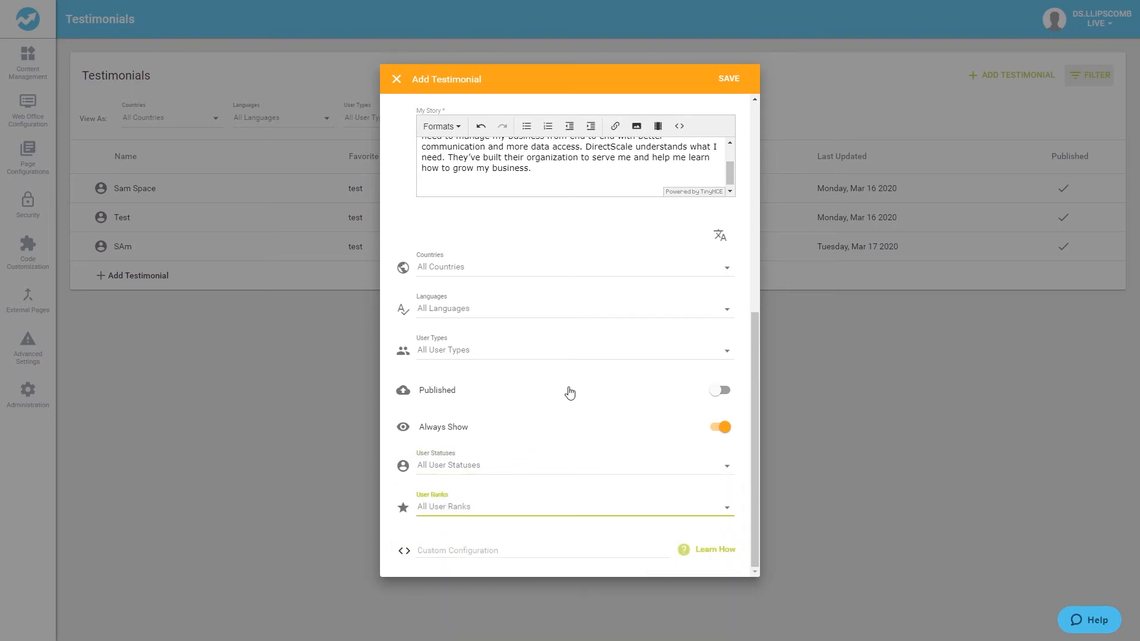
Try turning off Always Show to add start and end dates, then turn it back on.
click(729, 429)
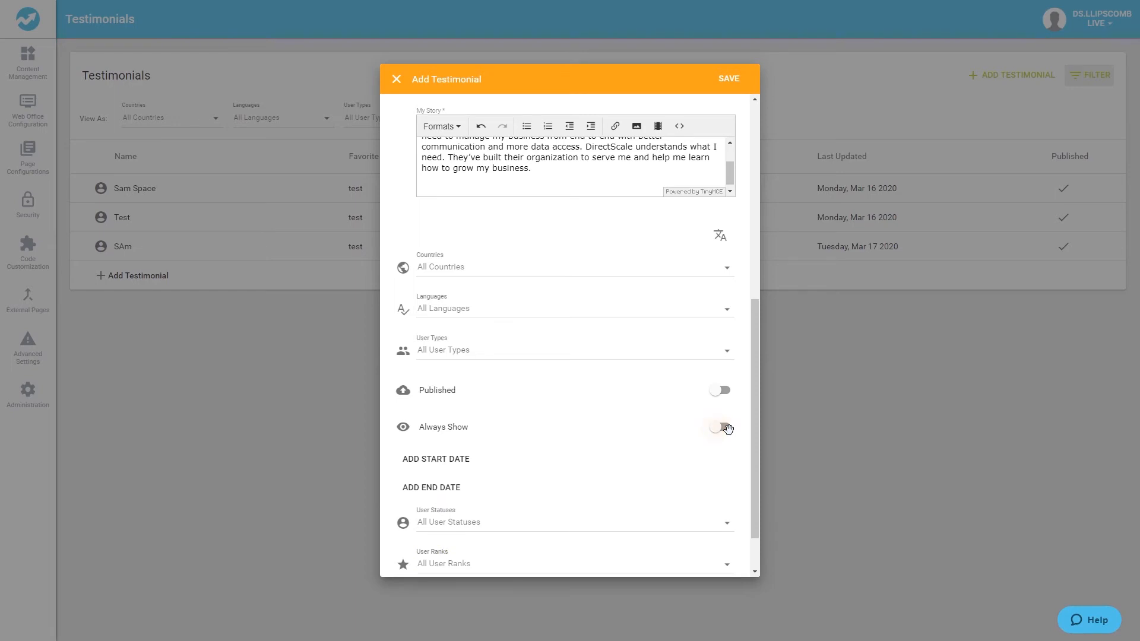
click(460, 462)
click(449, 514)
click(717, 428)
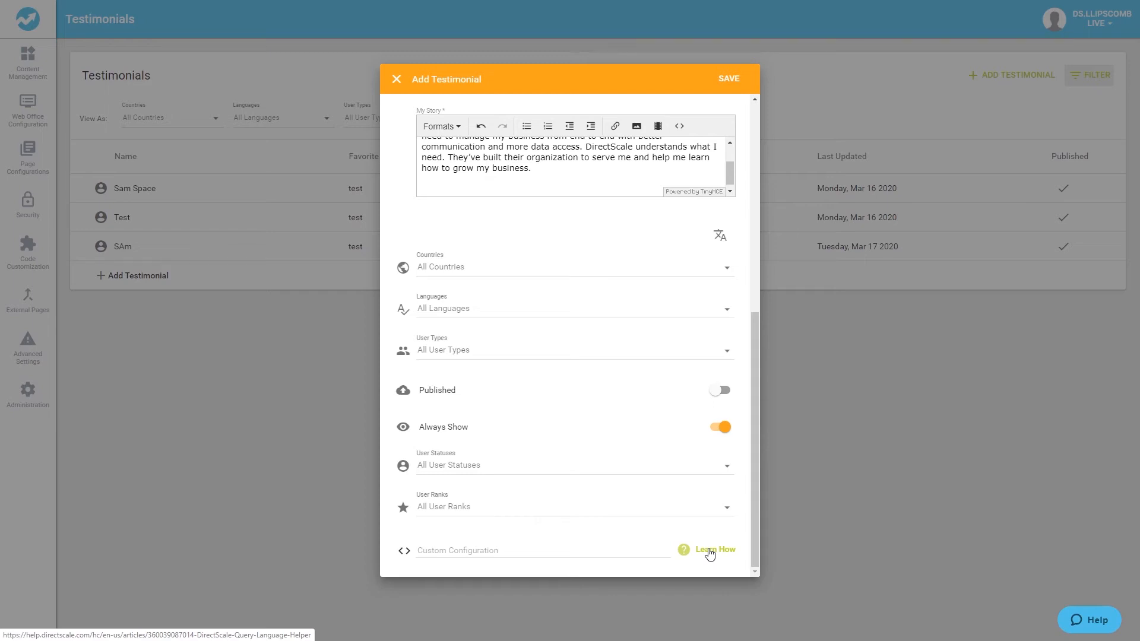
Save the new testimonial and publish it from the testimonials list.
click(718, 390)
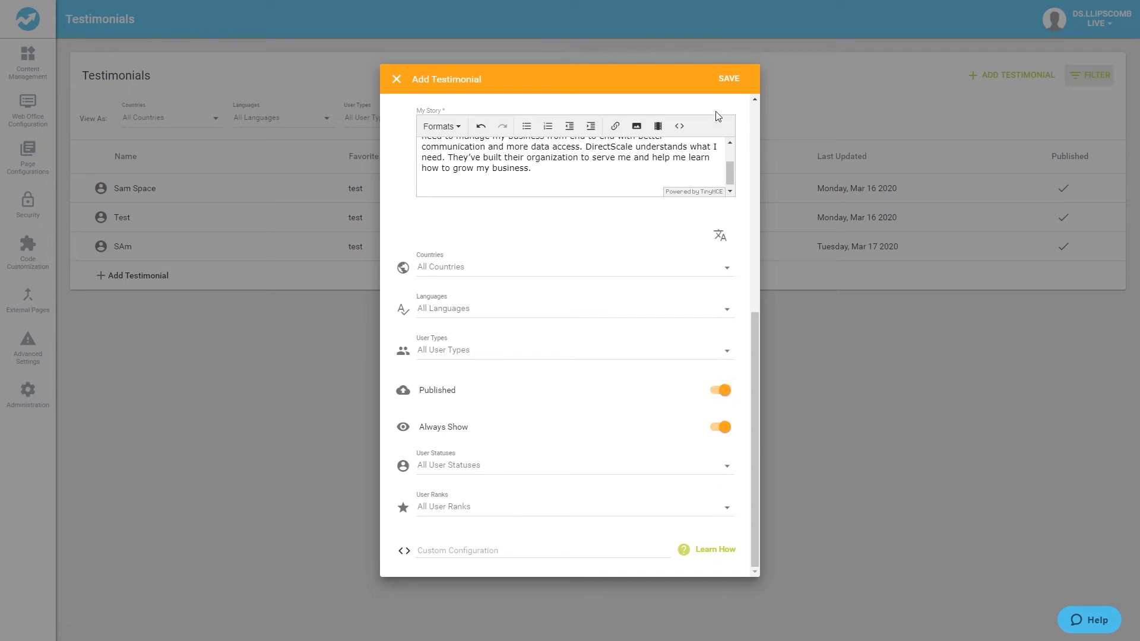
click(724, 391)
click(728, 80)
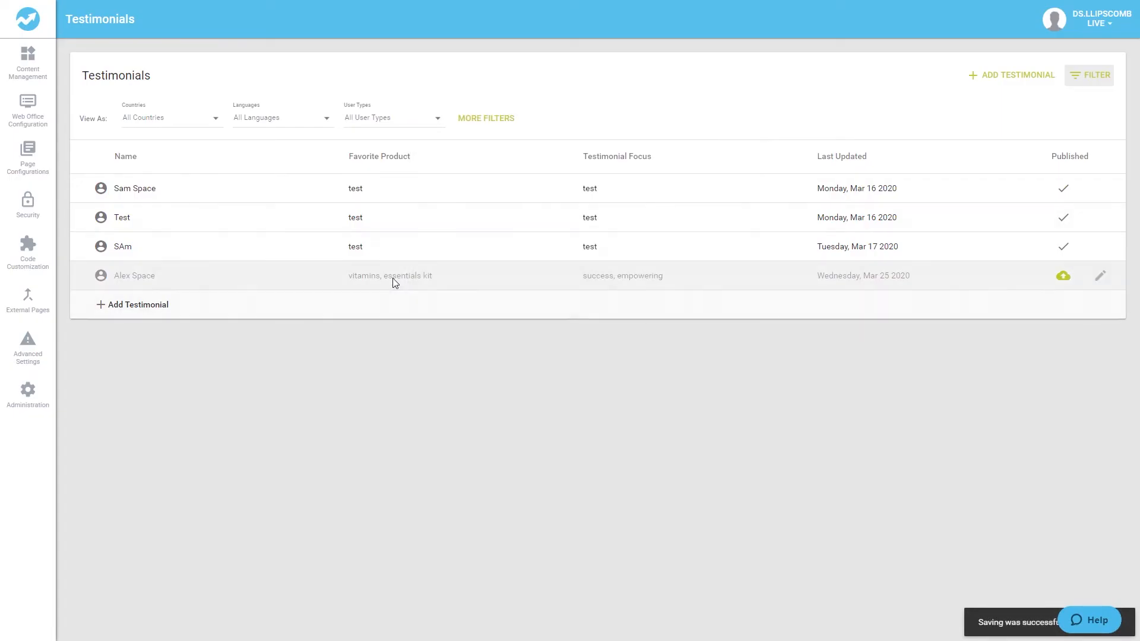
click(1063, 276)
click(1093, 287)
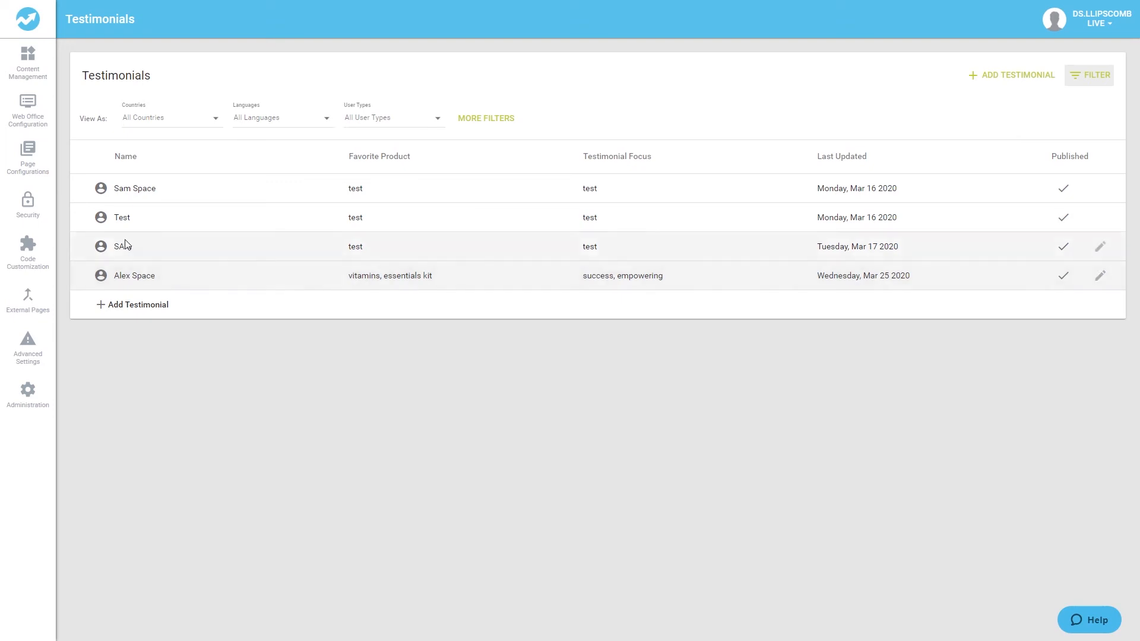
Publish the Testimonials link inside the Tools folder of the Site Navigation configuration.
mouse_move(27, 118)
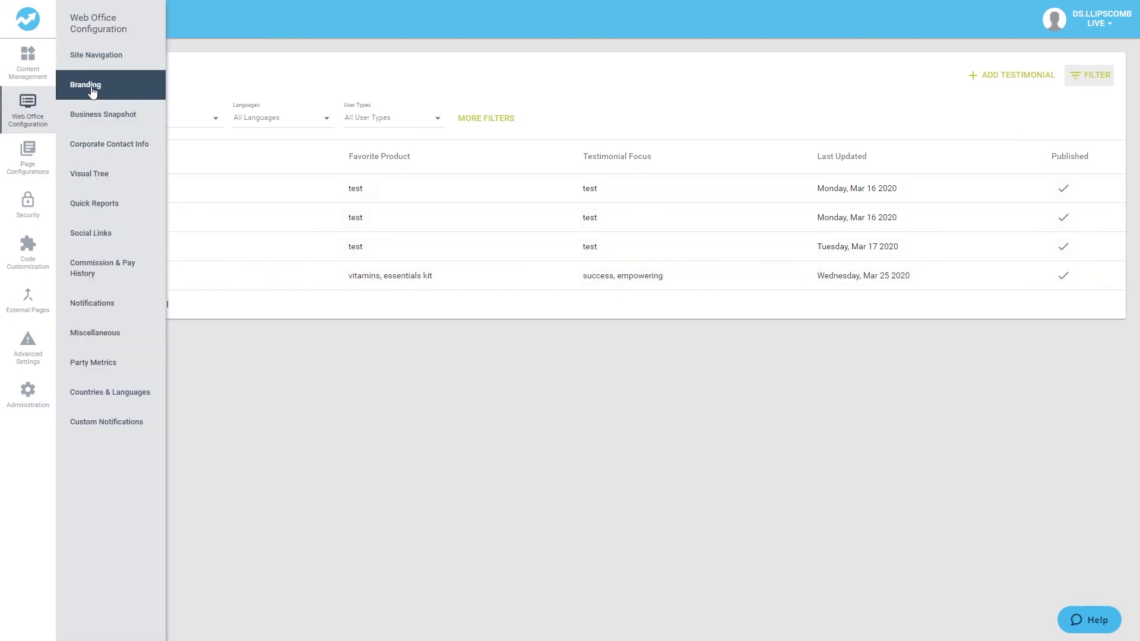
click(110, 68)
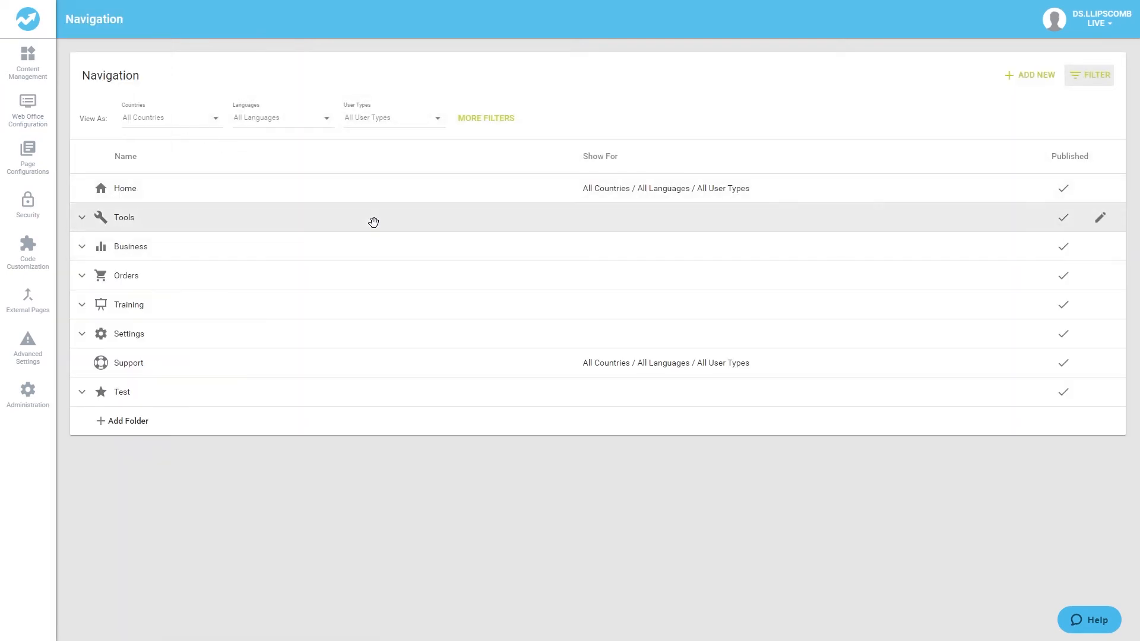
click(375, 222)
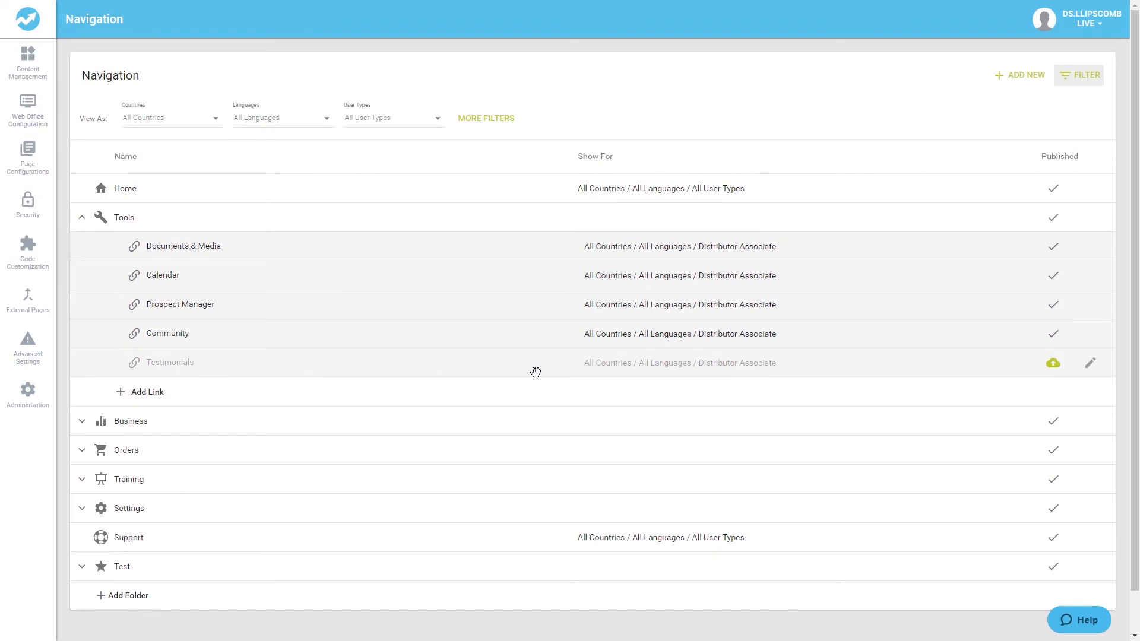
click(1050, 370)
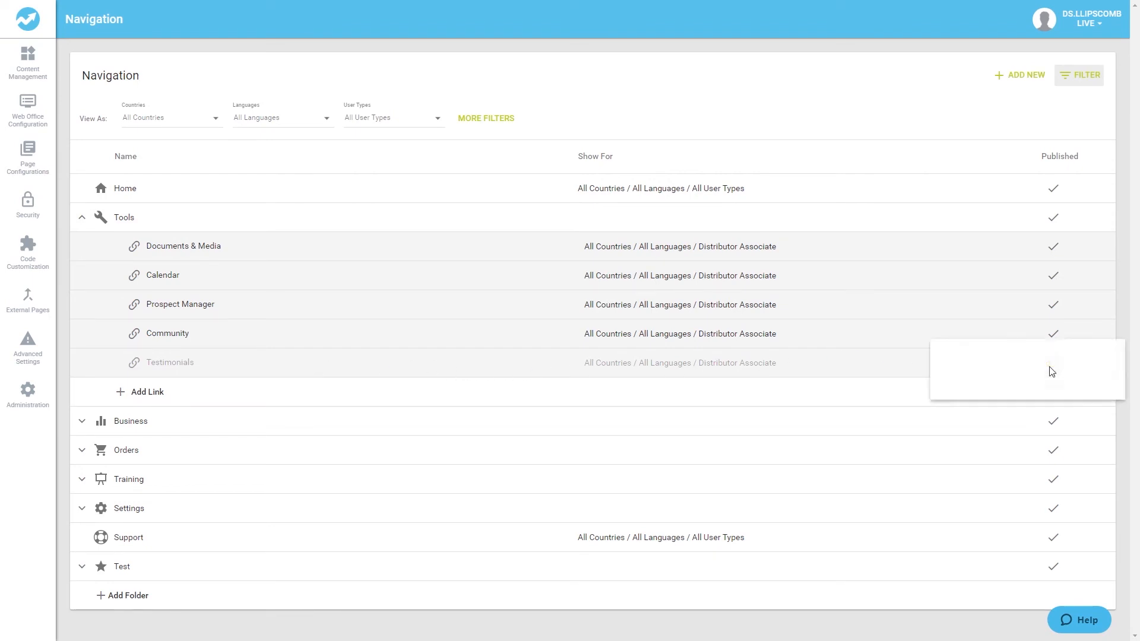
click(1075, 378)
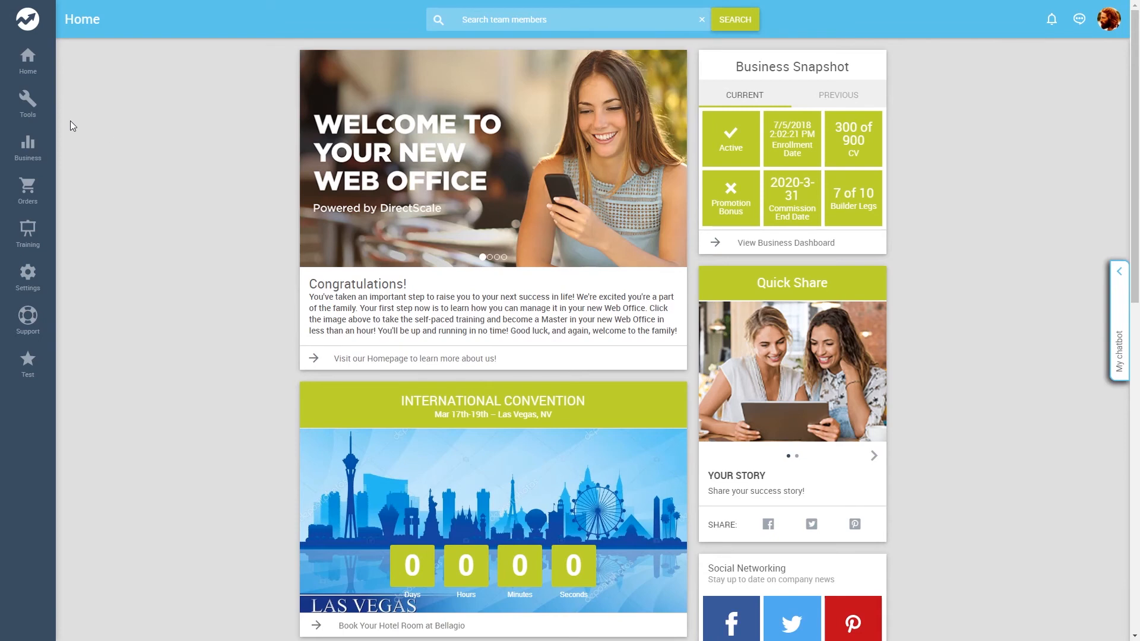
Refresh the web office and open Testimonials from the Tools menu.
click(36, 112)
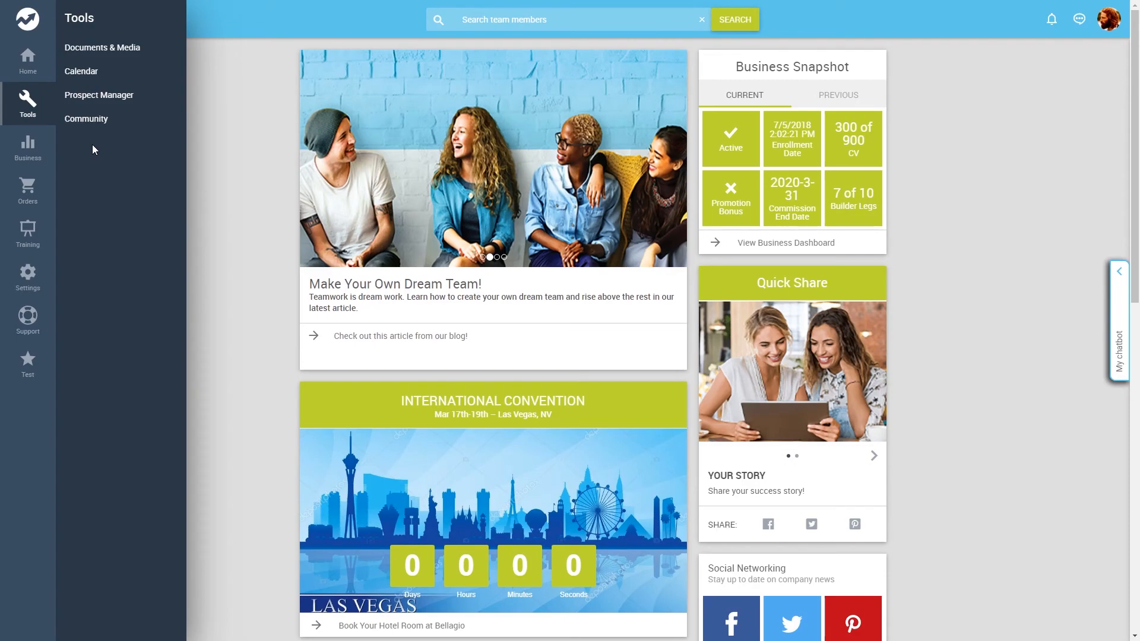
key(F5)
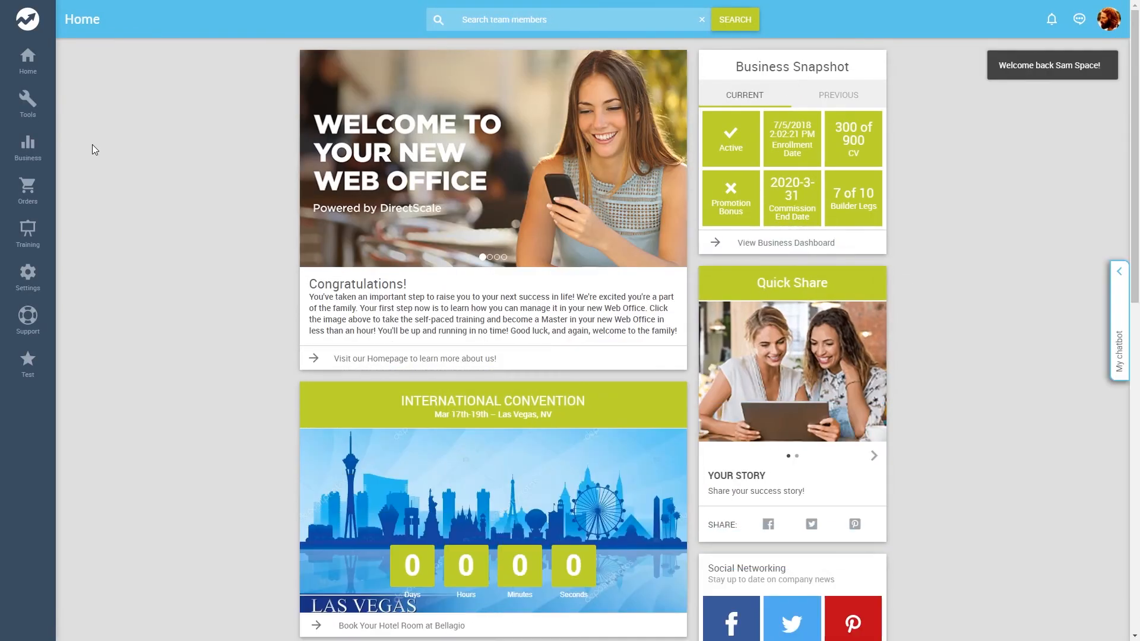
click(27, 102)
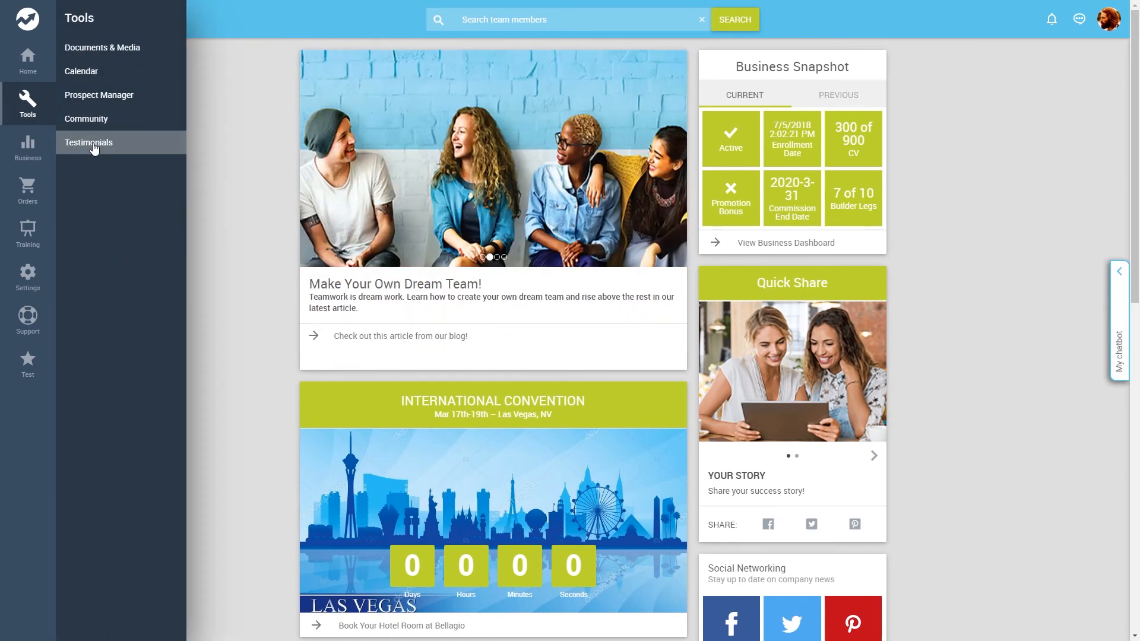
click(94, 146)
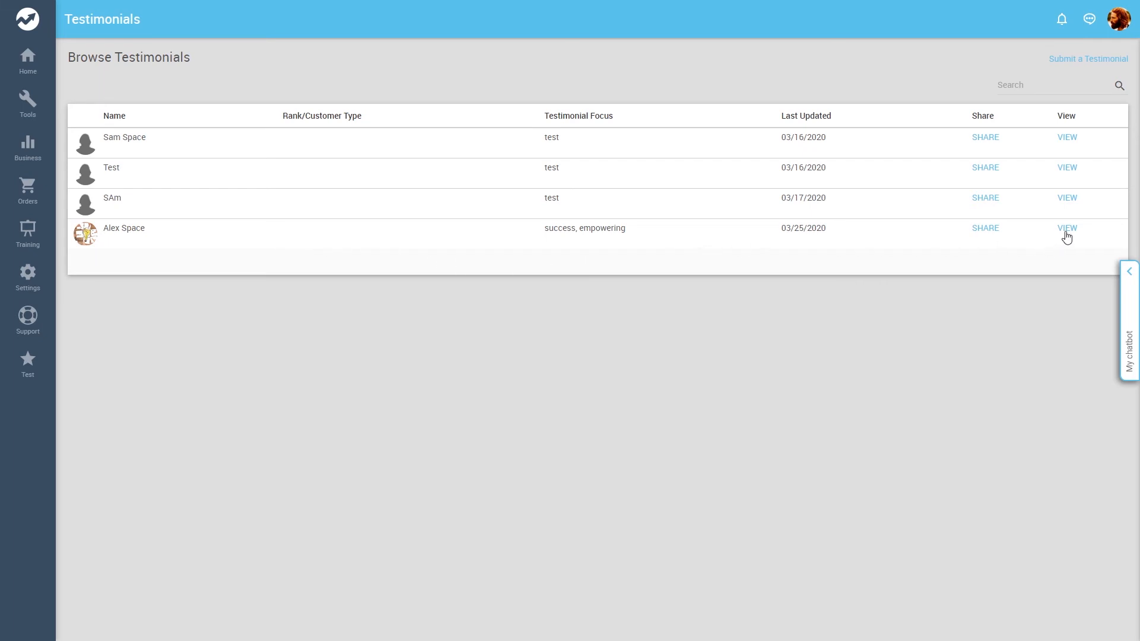
Open the share options for the new testimonial and close them.
click(993, 230)
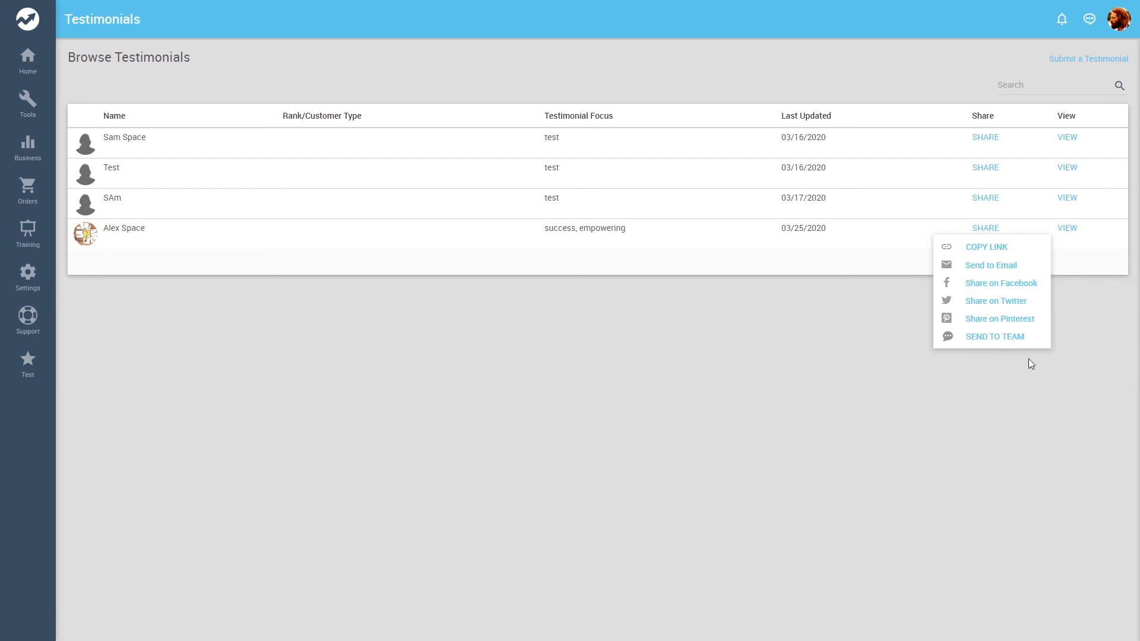
click(1028, 359)
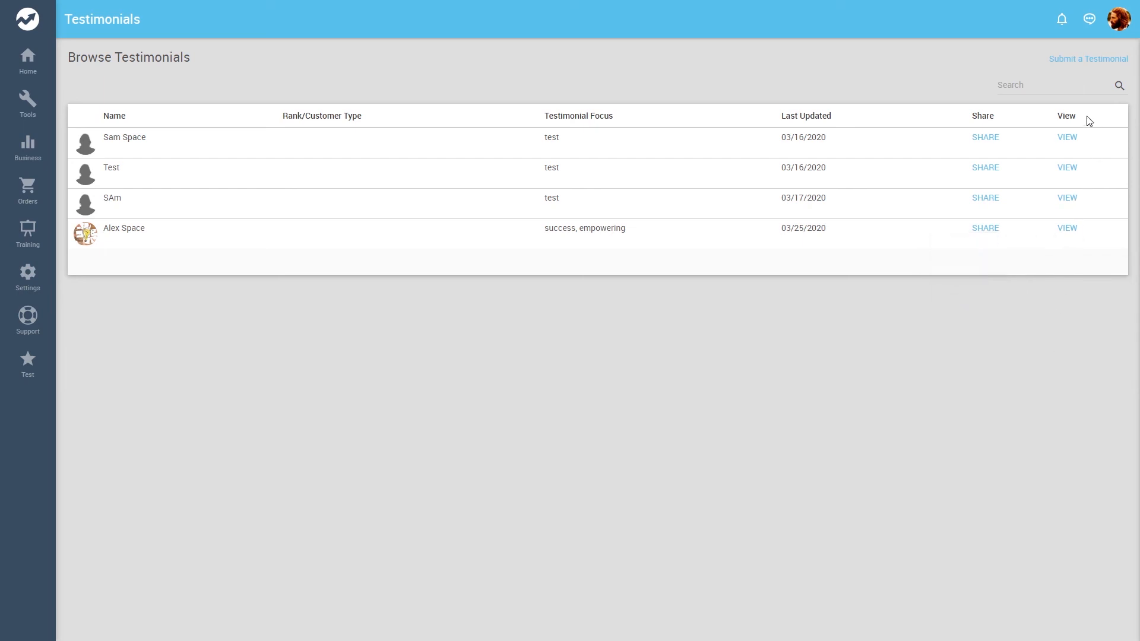
Start submitting a testimonial and enter the customer's name.
click(1084, 60)
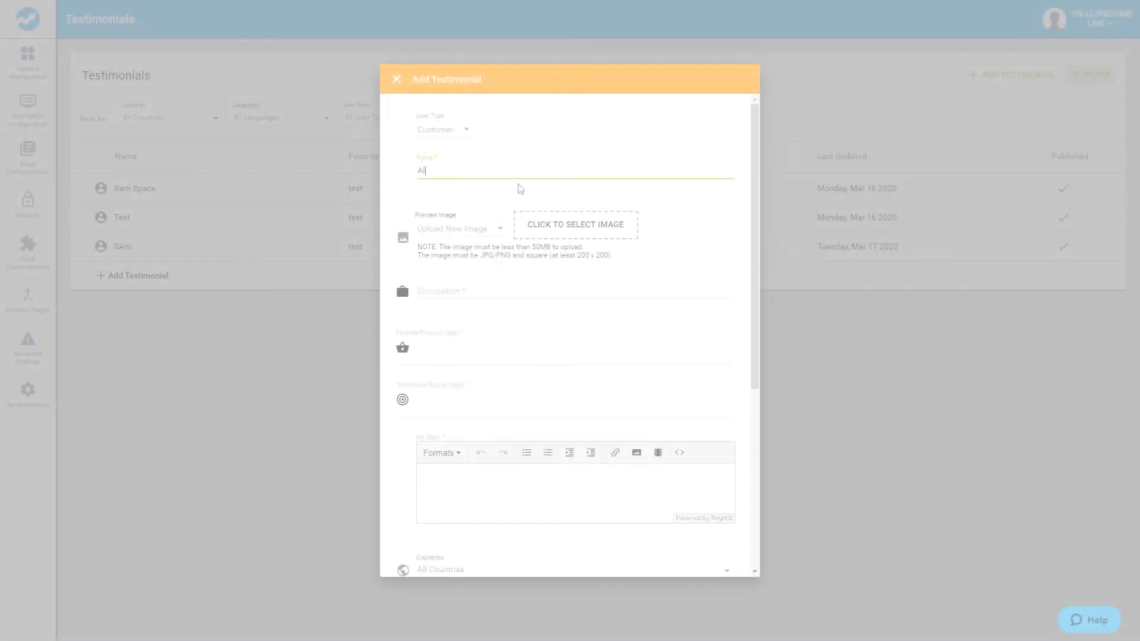
text(ex Space)
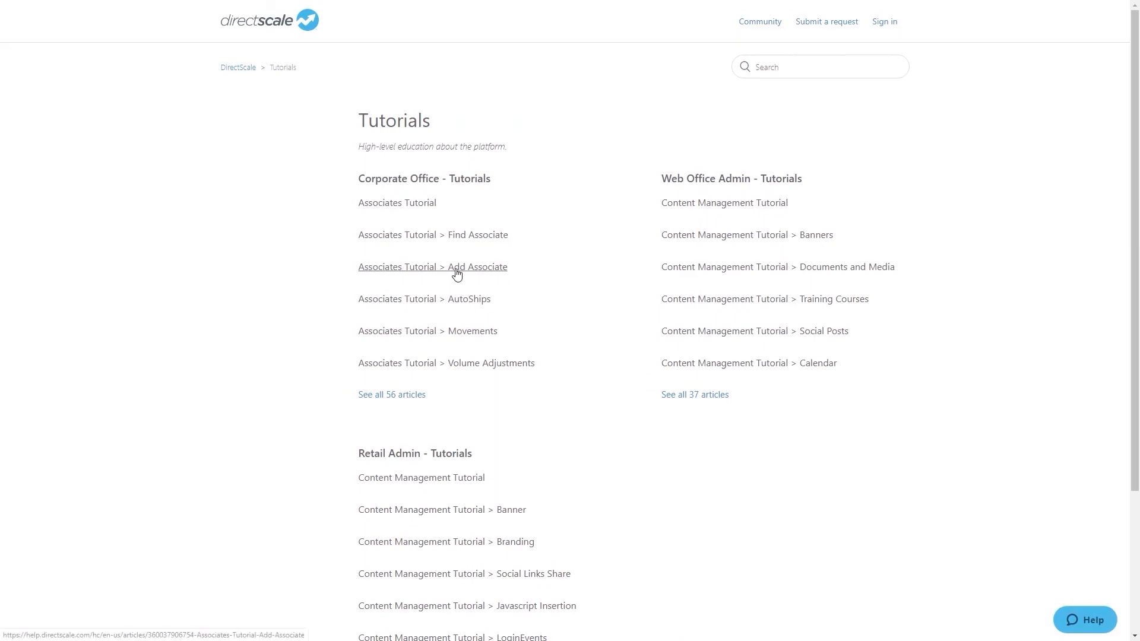
Open the Associates Tutorial > Add Associate article and ask the help widget "How to add a new market?".
click(457, 273)
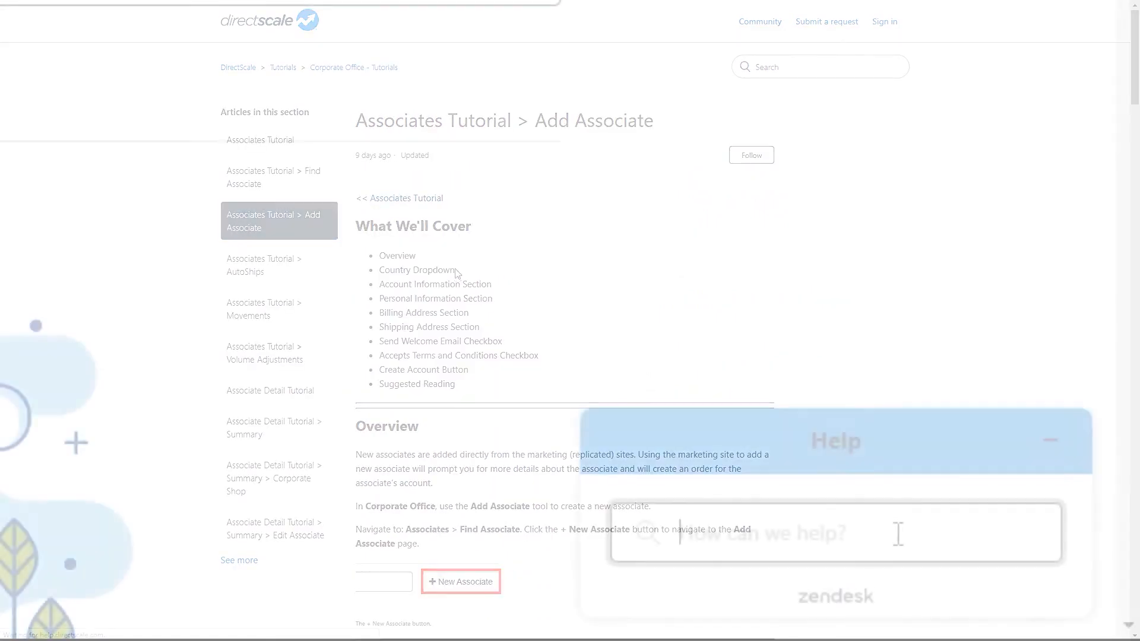
text(How to add a new market)
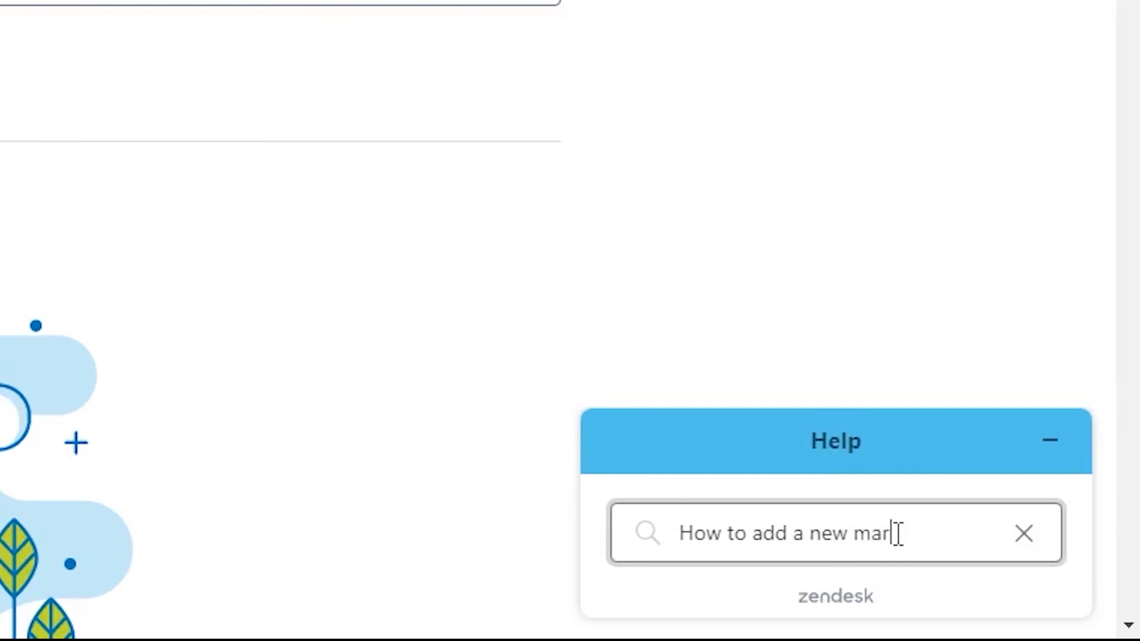
text(?)
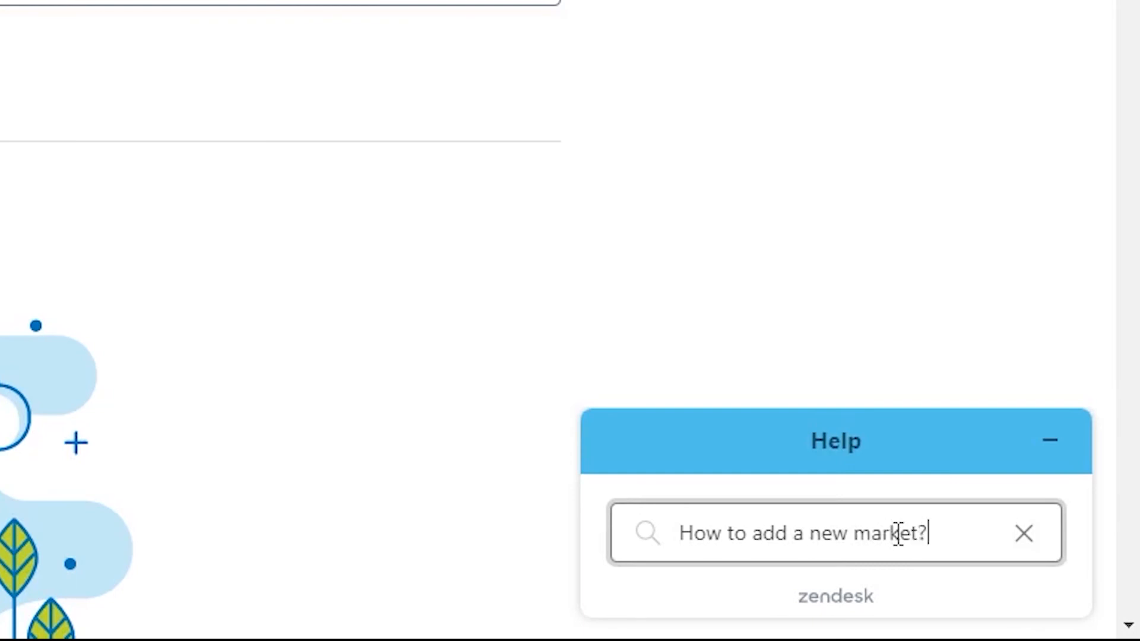